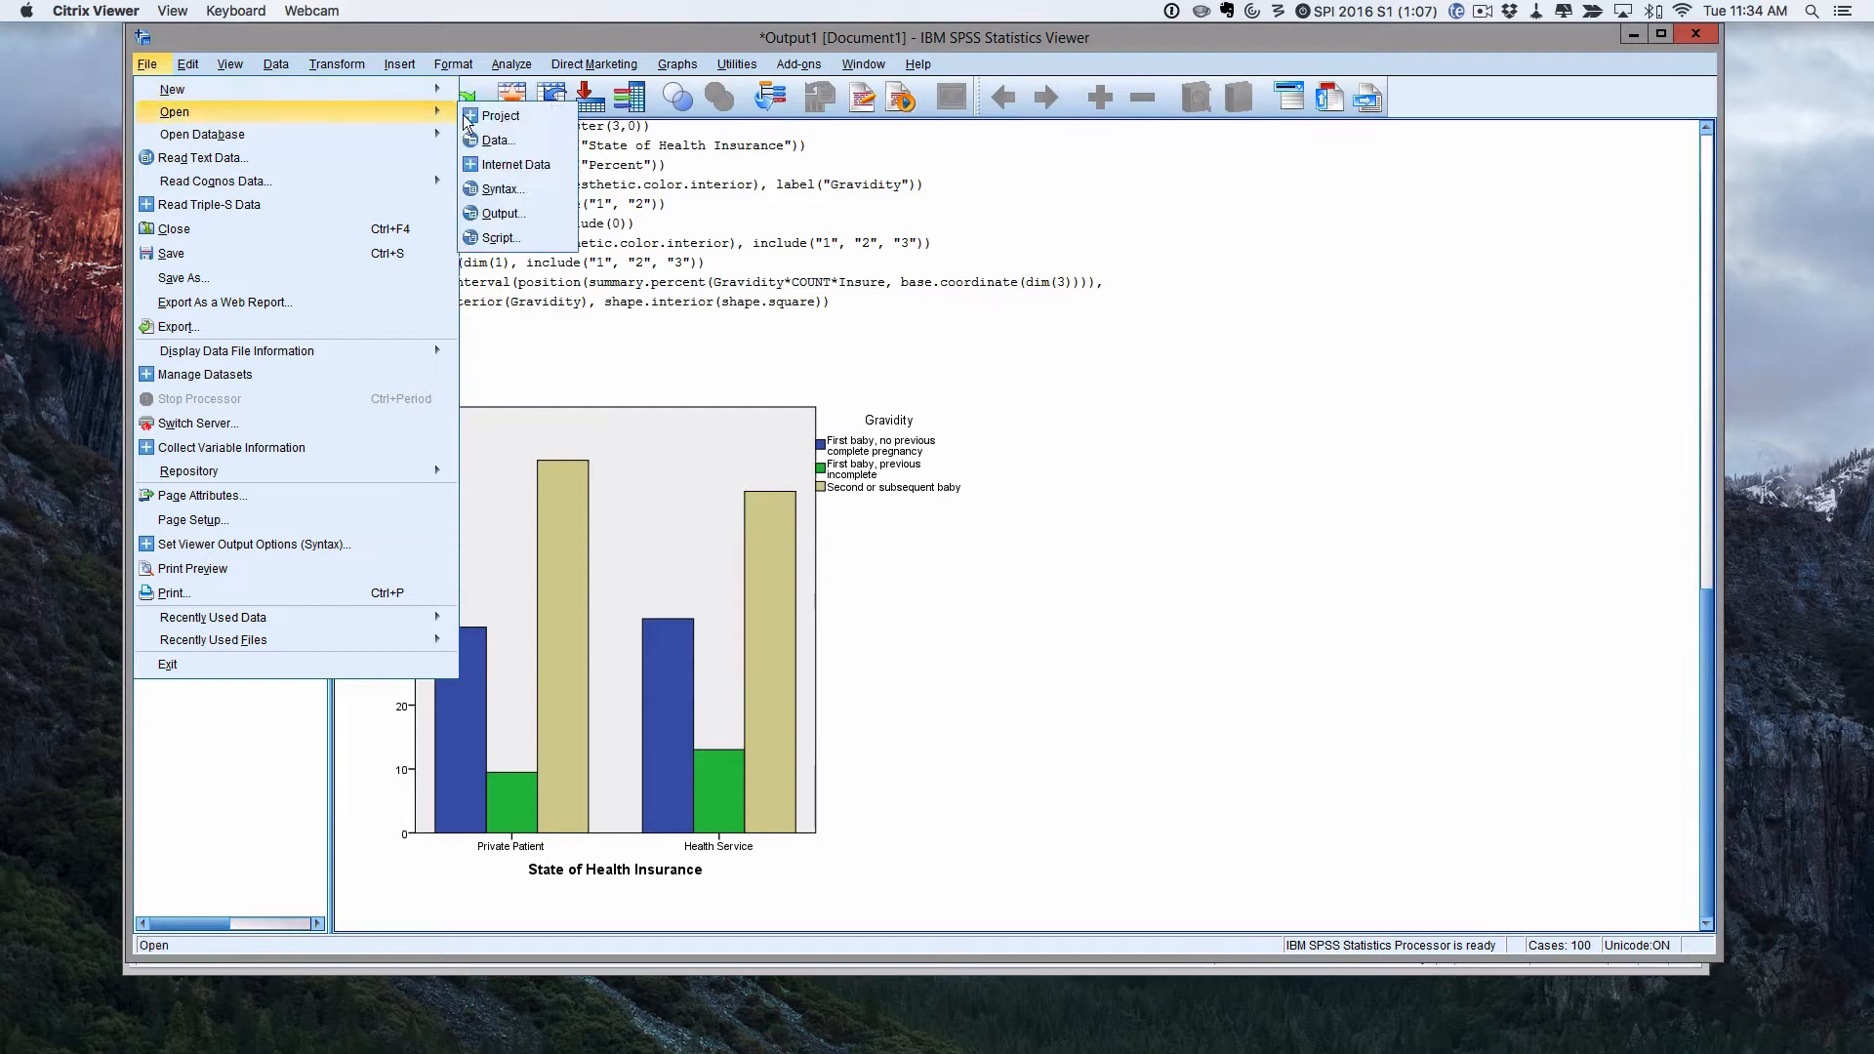
Open the Excel workbook FVC.xlsx as a dataset, reading variable names from the first row of Recovered_Sheet1.
left_click(498, 140)
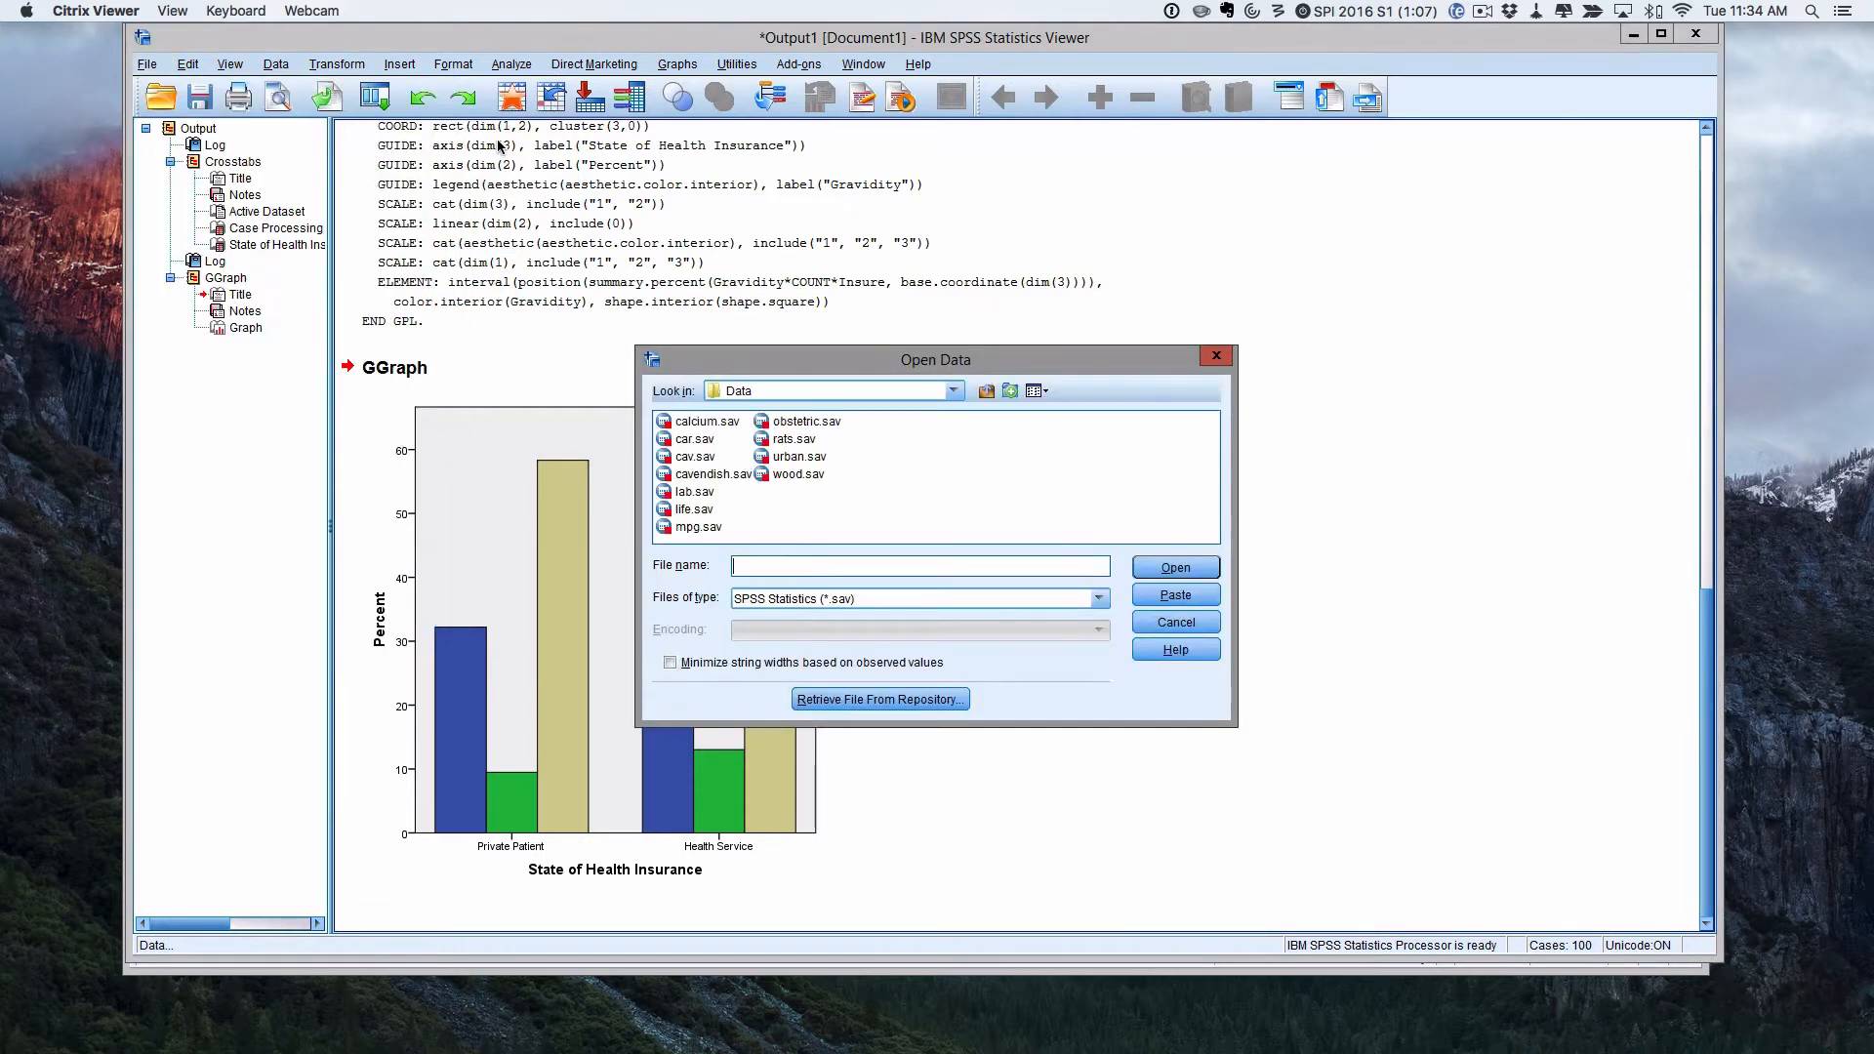
left_click(1100, 599)
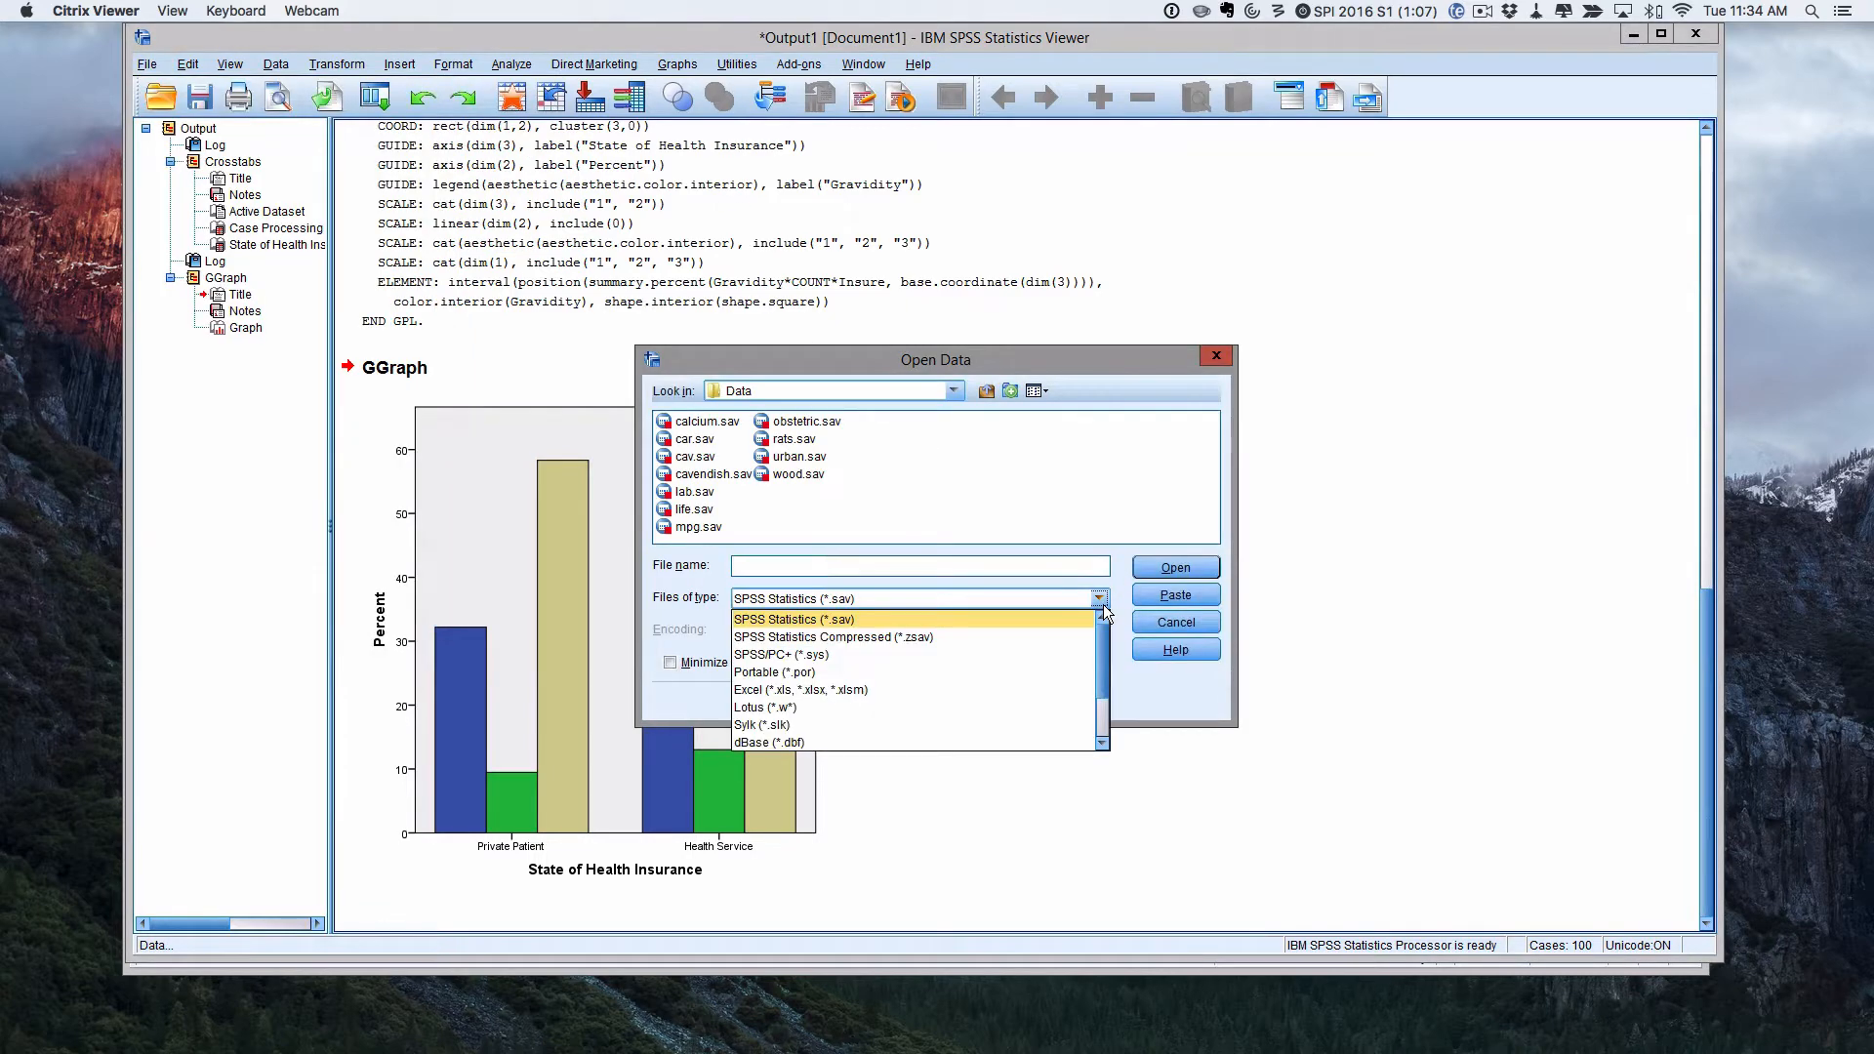
left_click(835, 694)
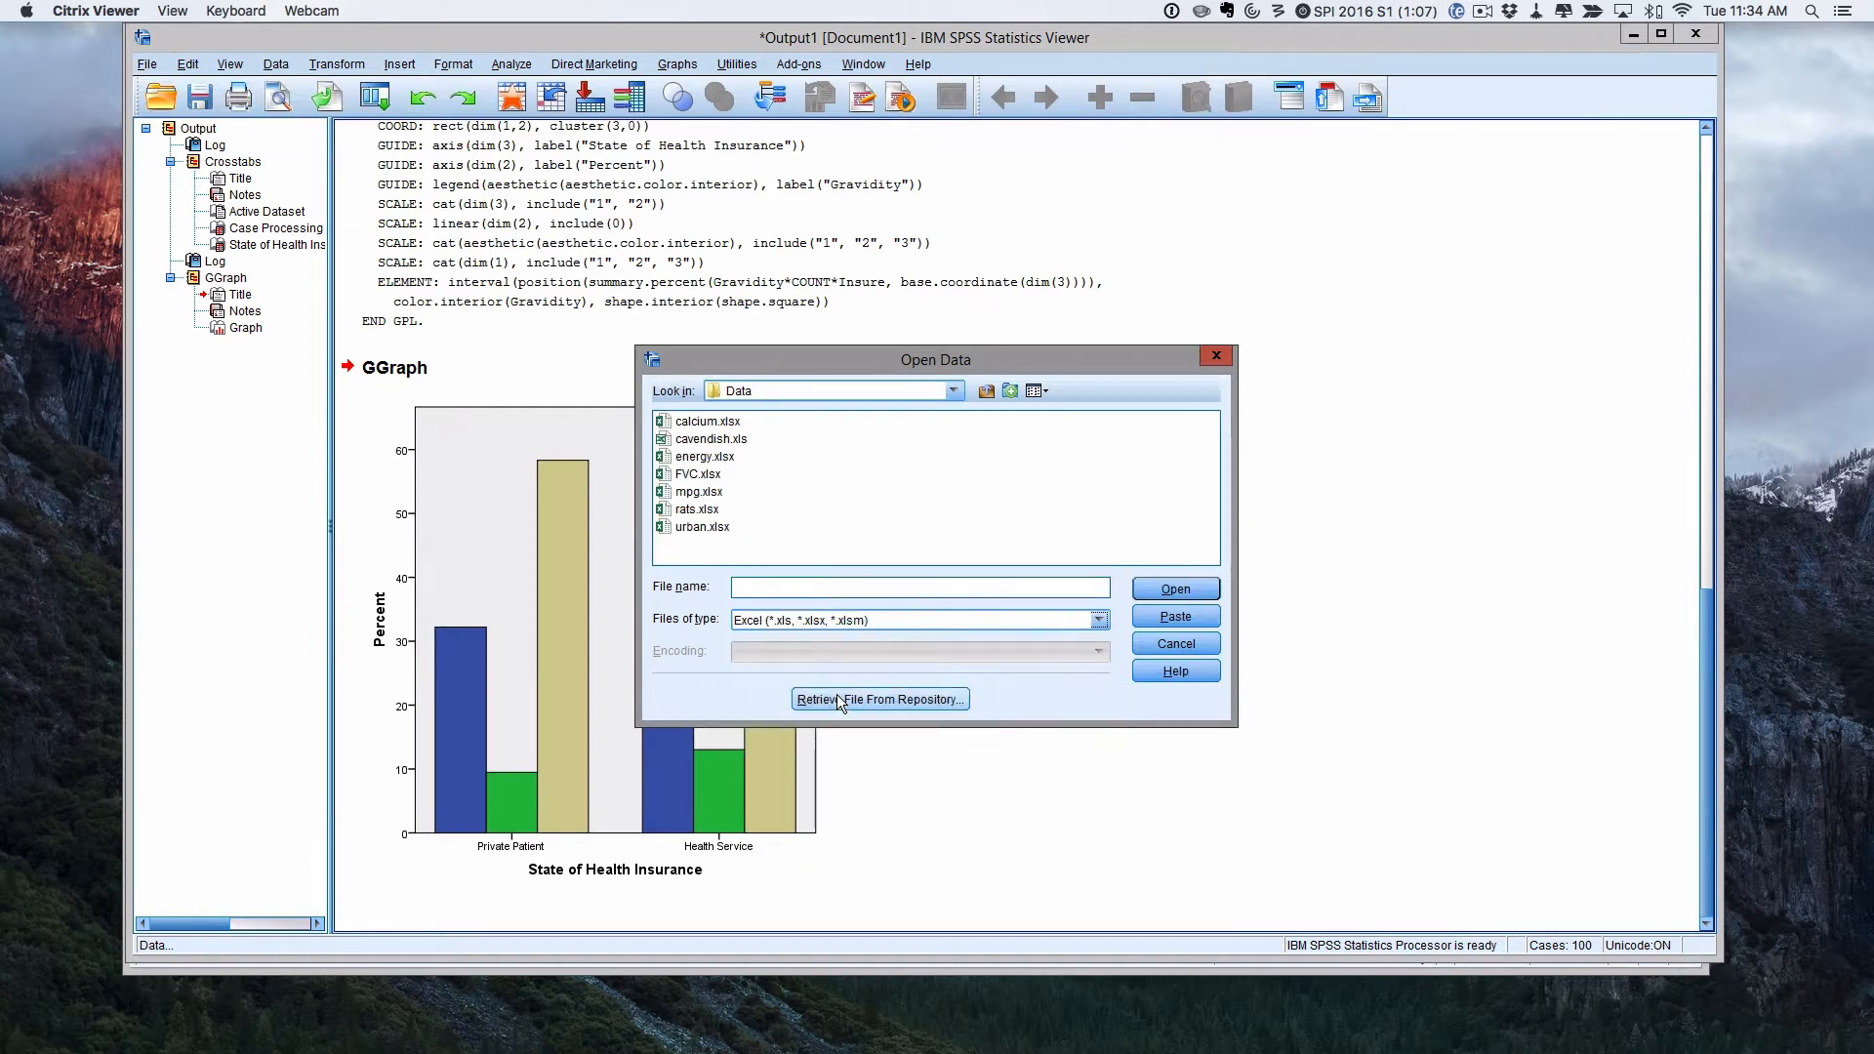
left_click(696, 475)
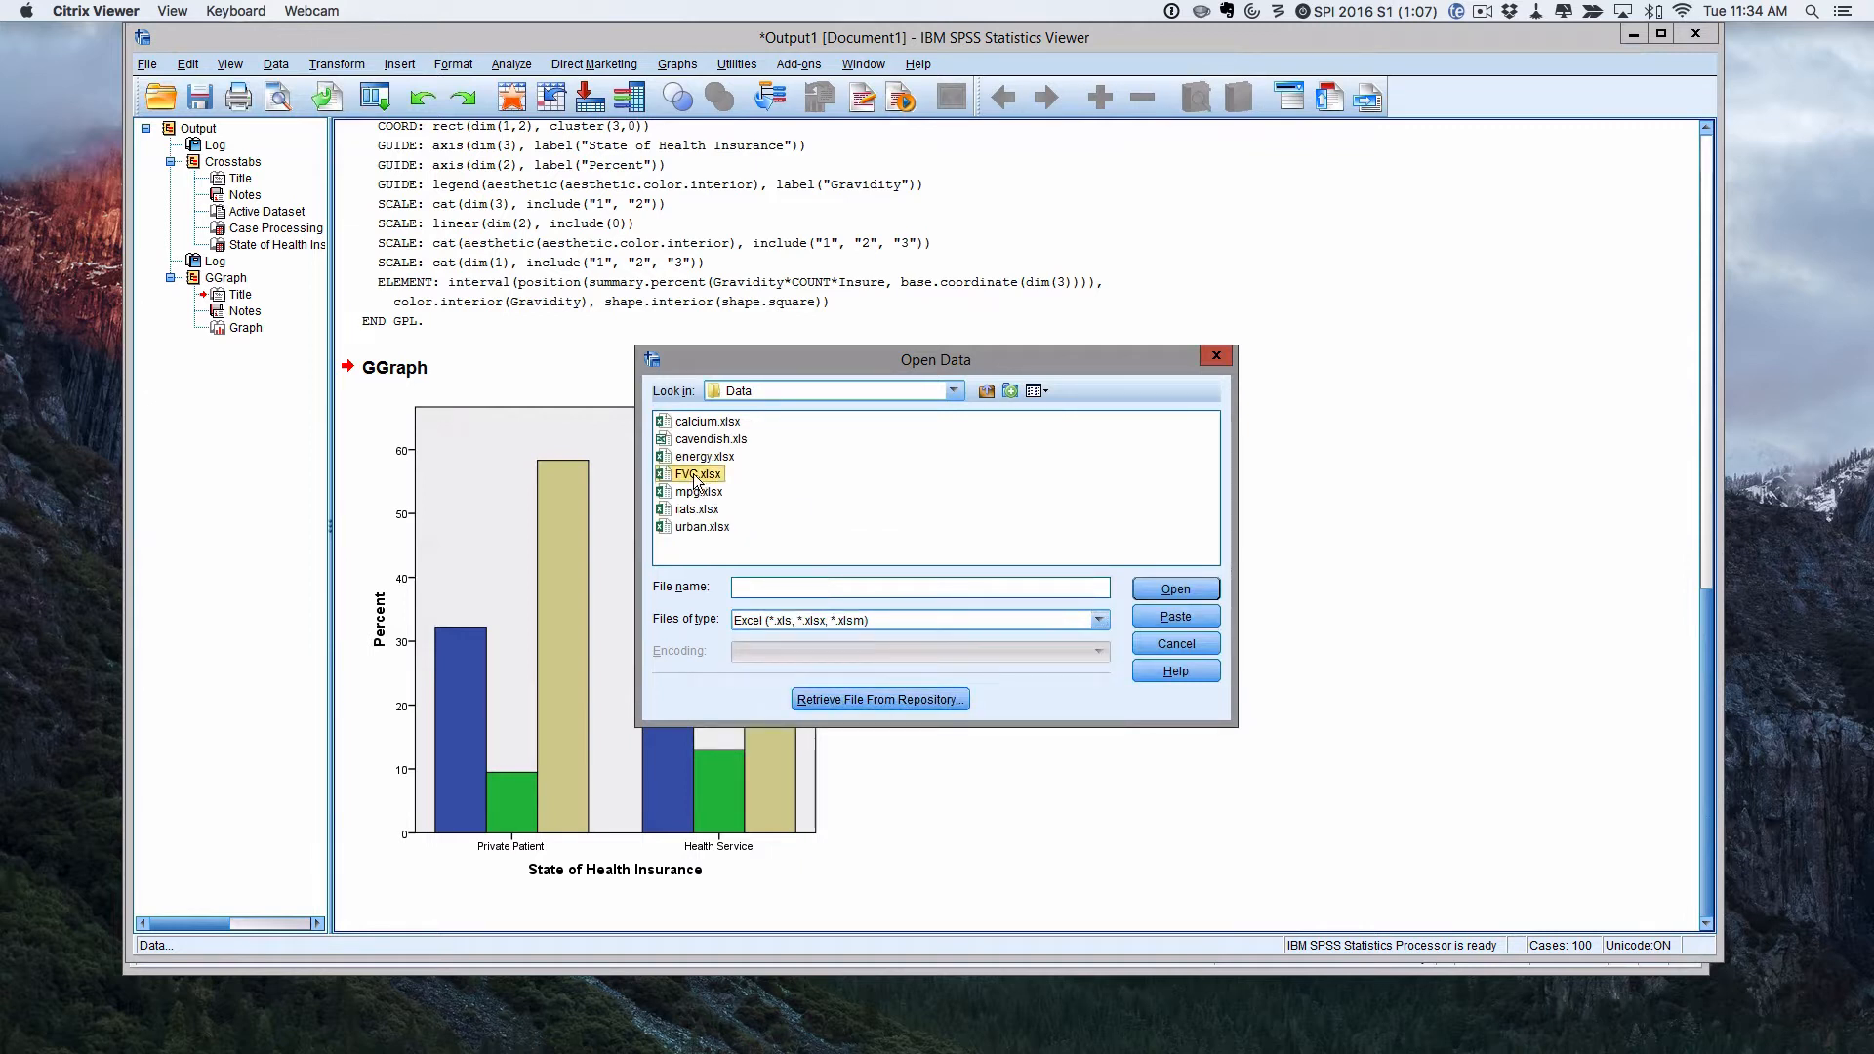
left_click(1176, 588)
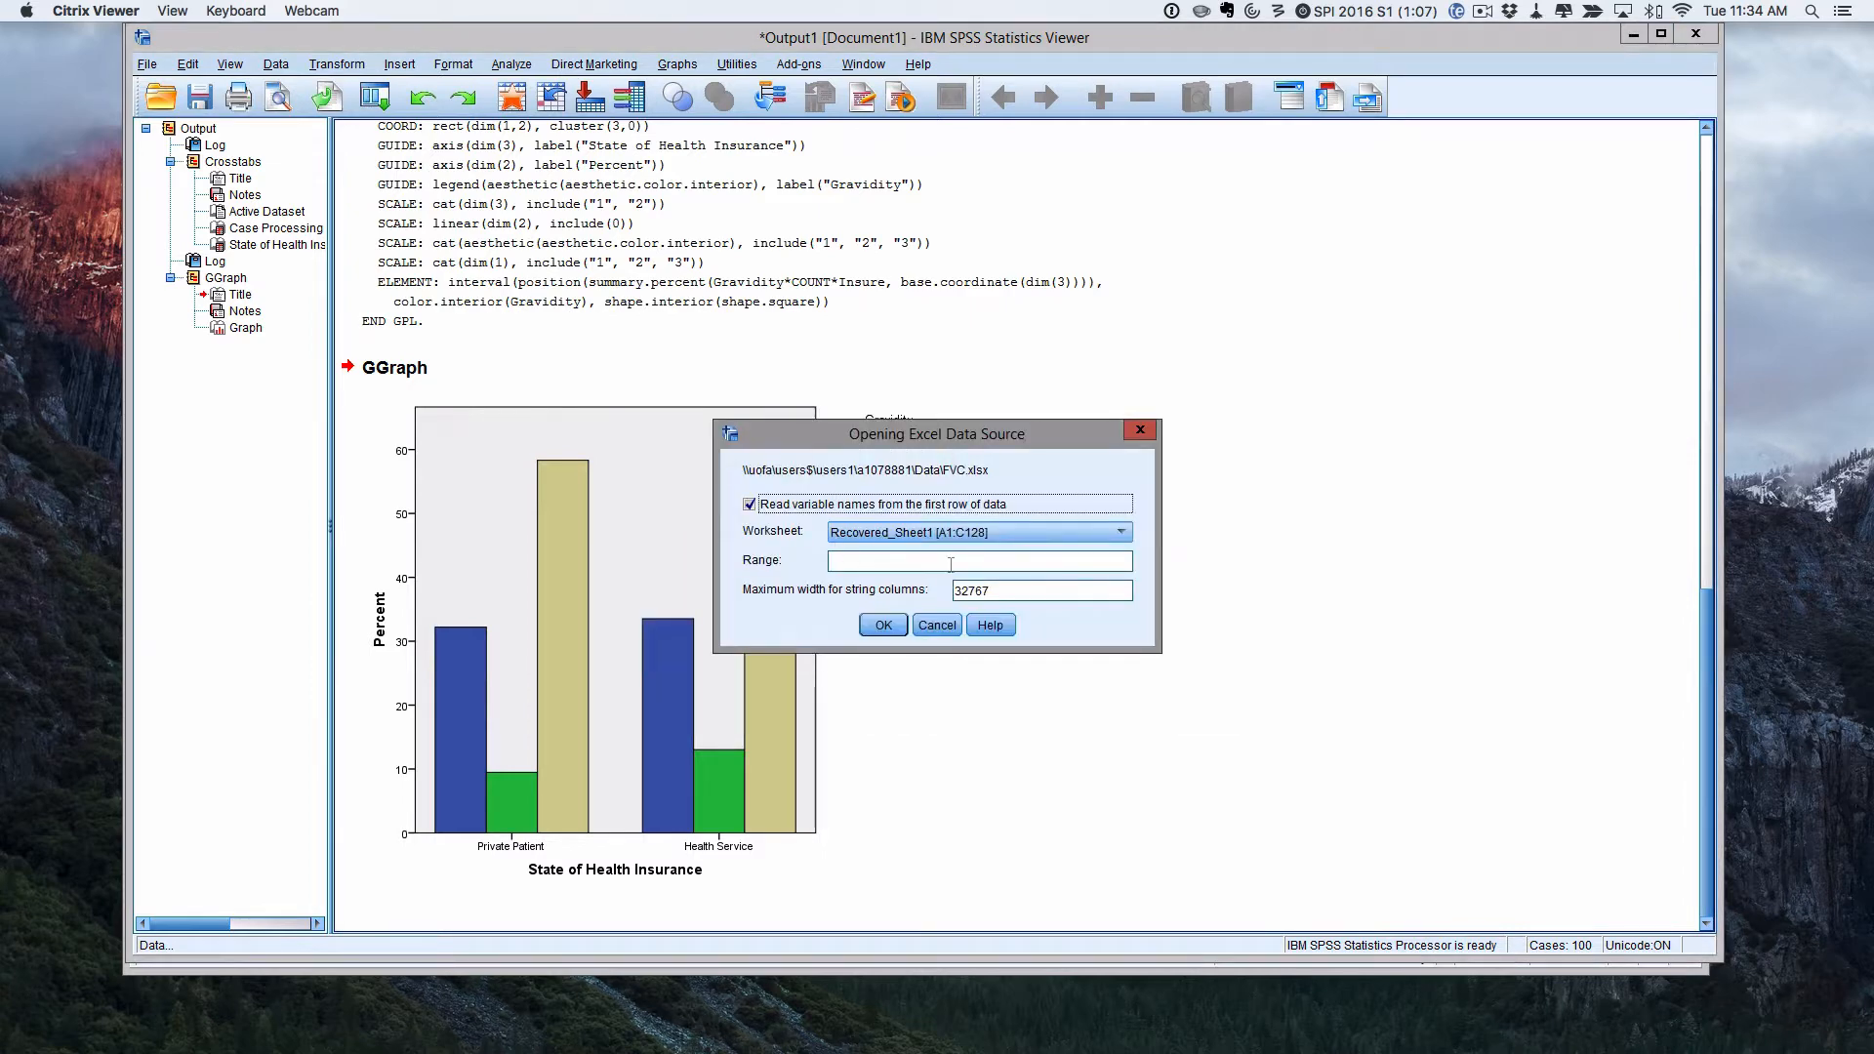
left_click(885, 628)
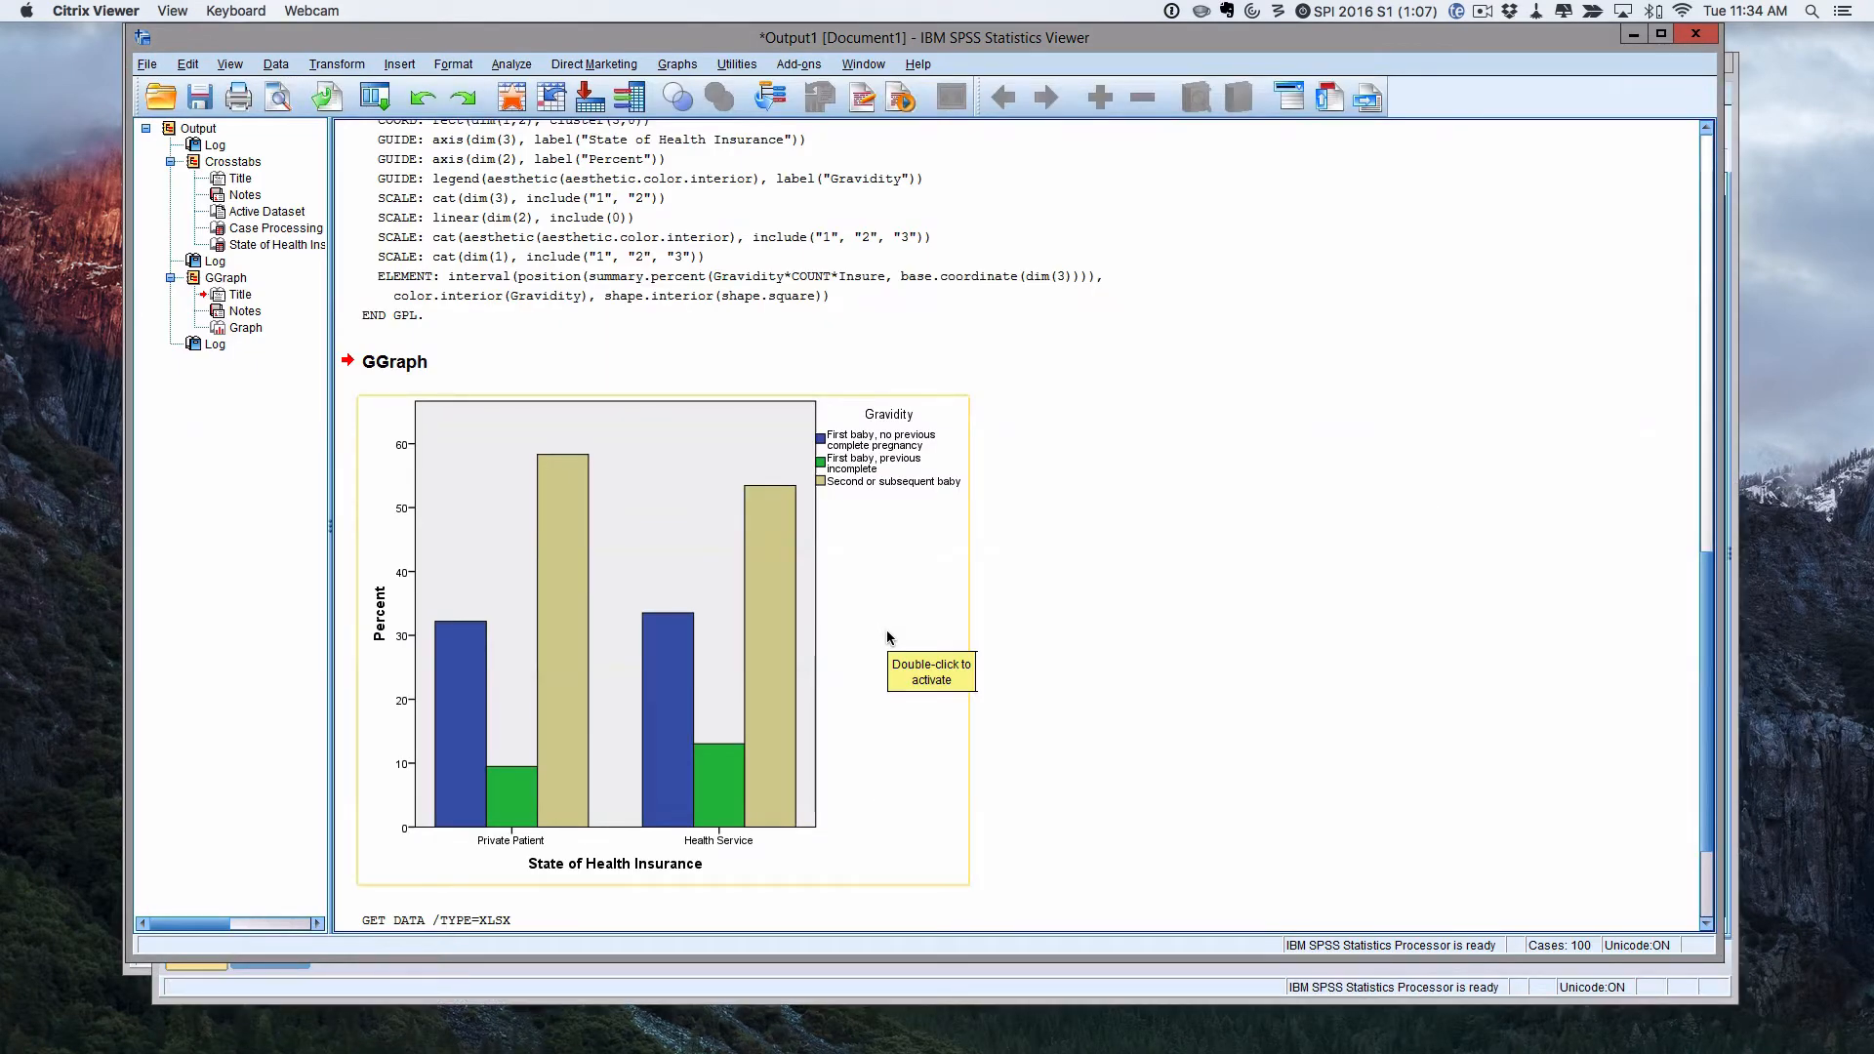
Move the output window aside and bring the Data Editor with the imported FVC data to the front.
left_click_drag(590, 39, 582, 143)
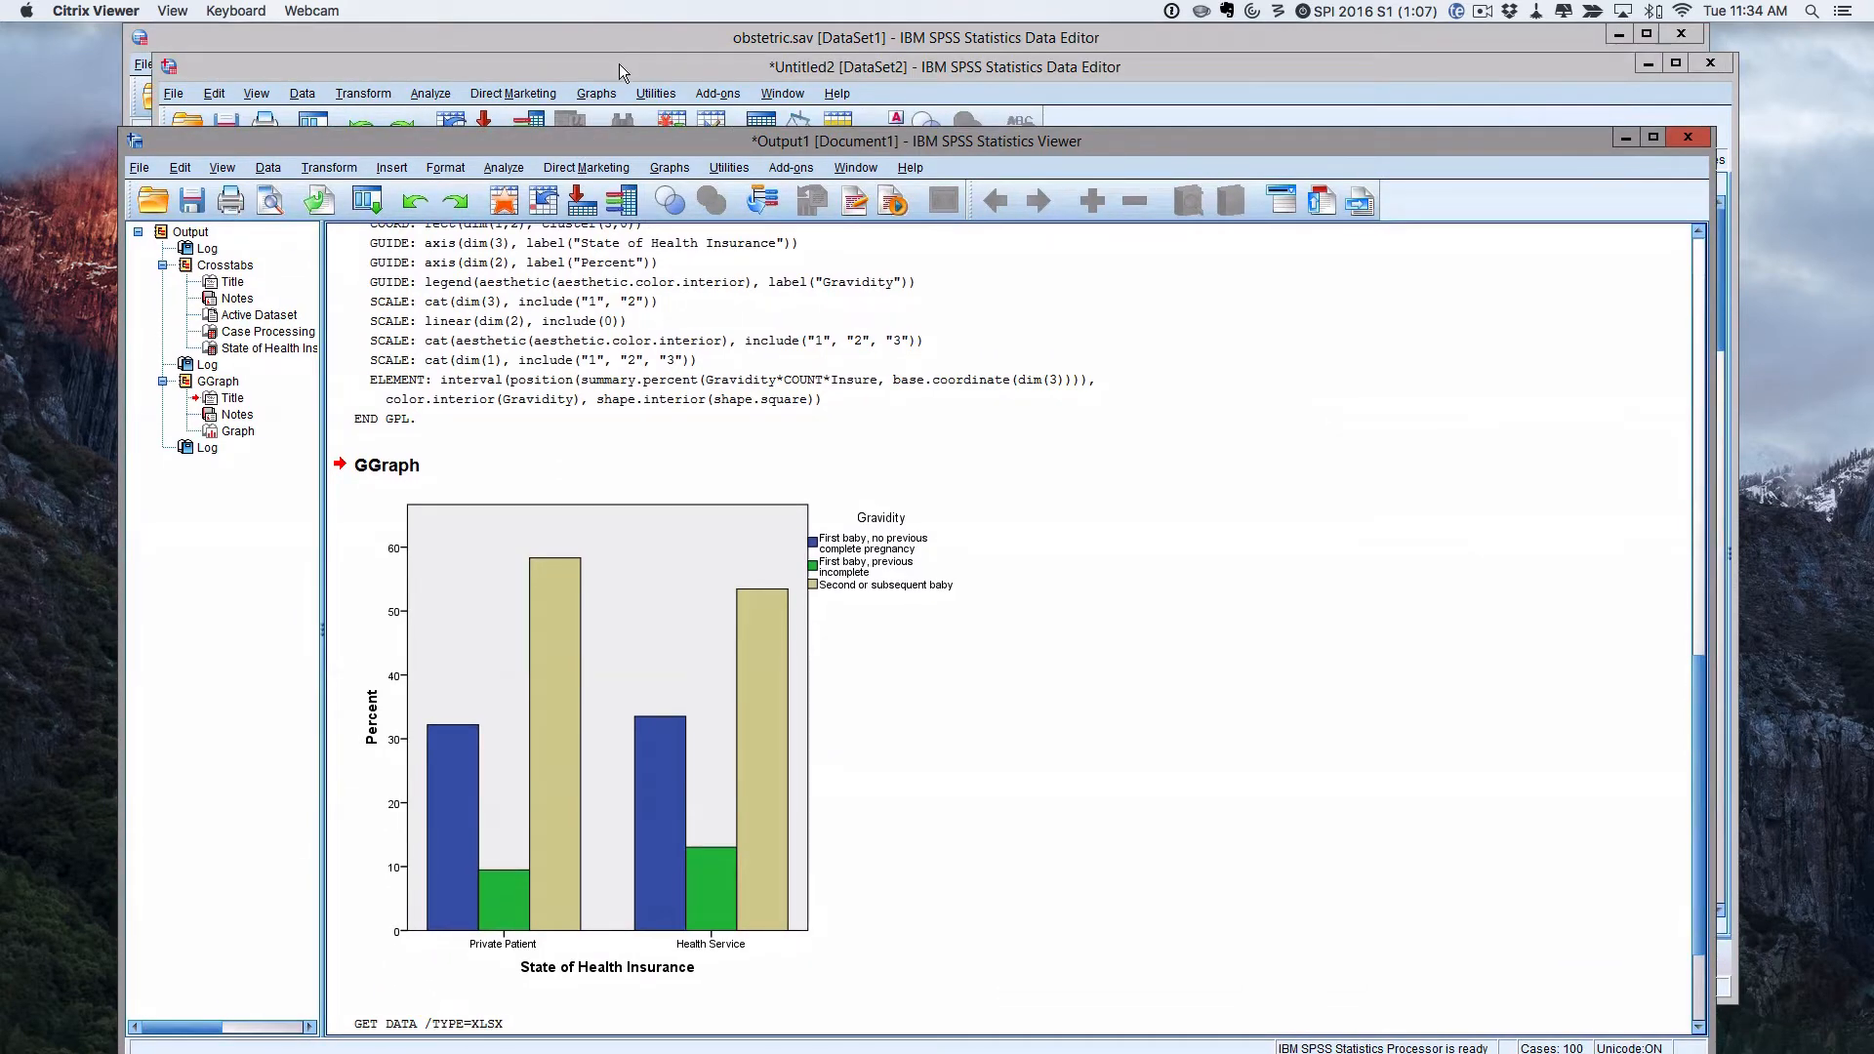
left_click(620, 68)
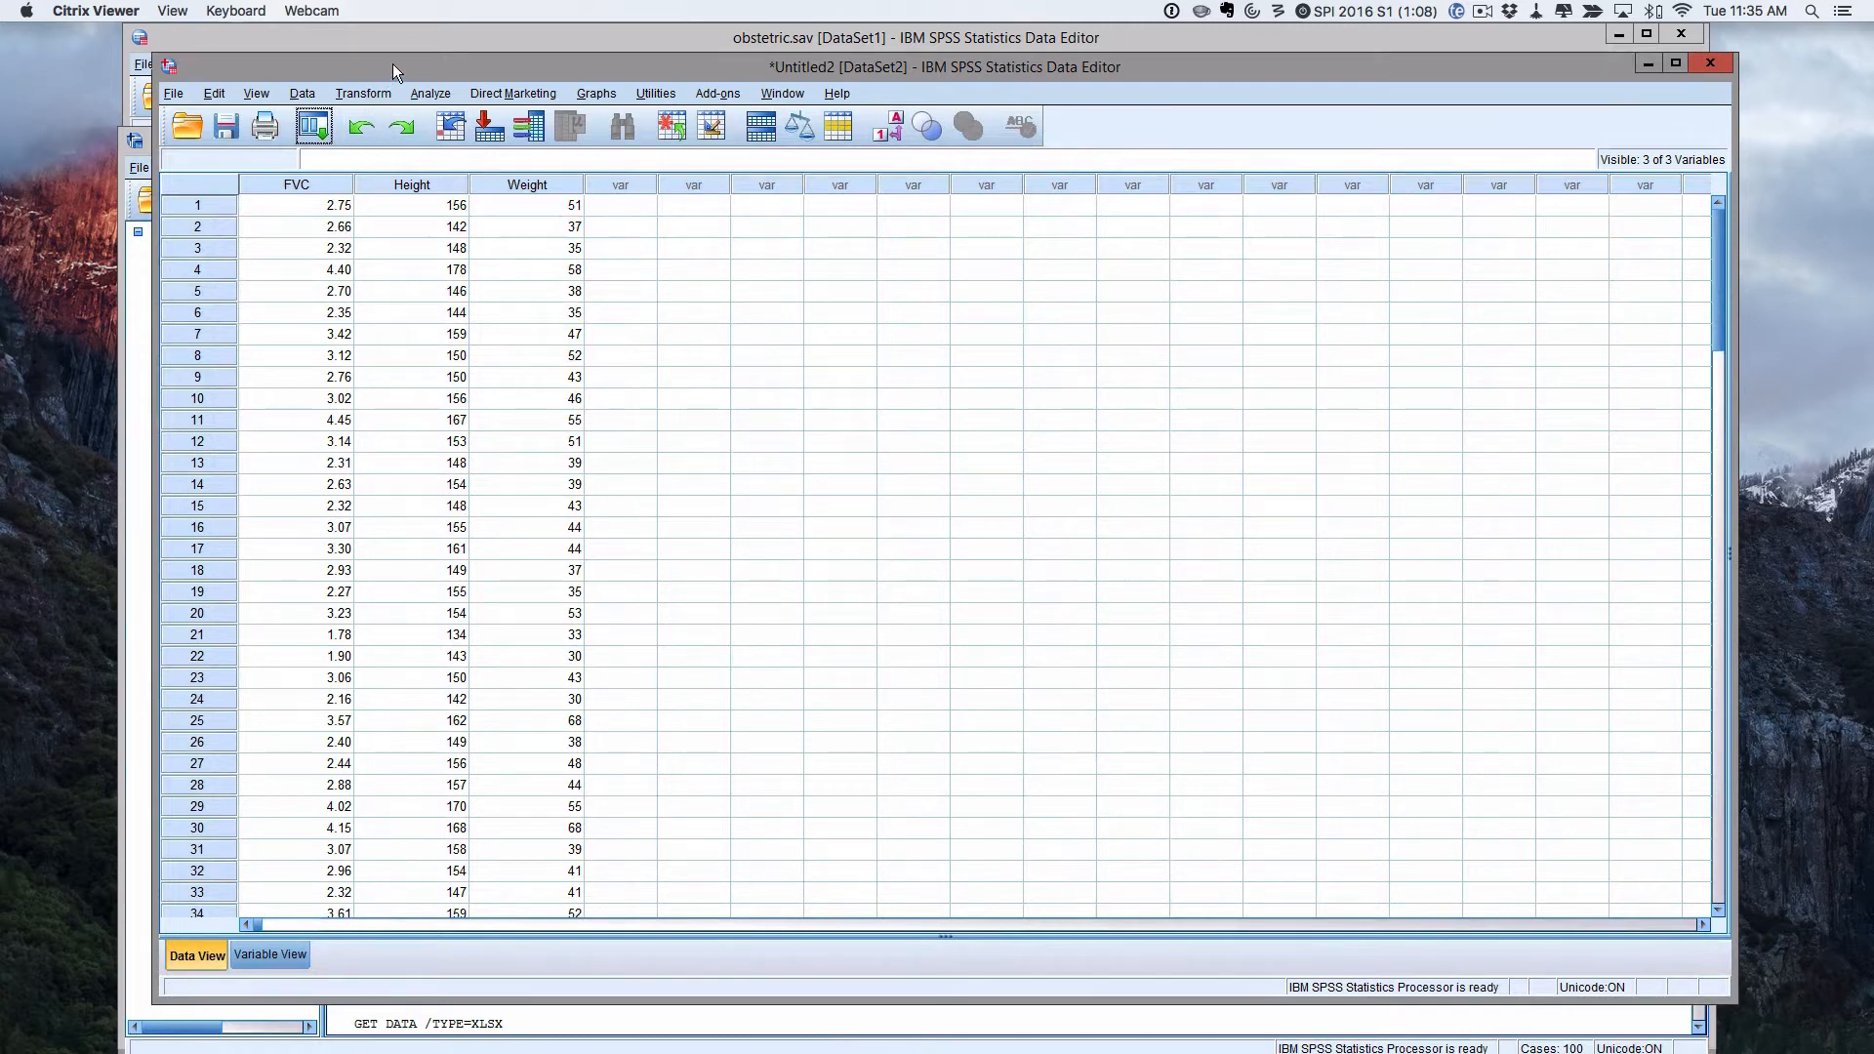
left_click_drag(392, 63, 348, 29)
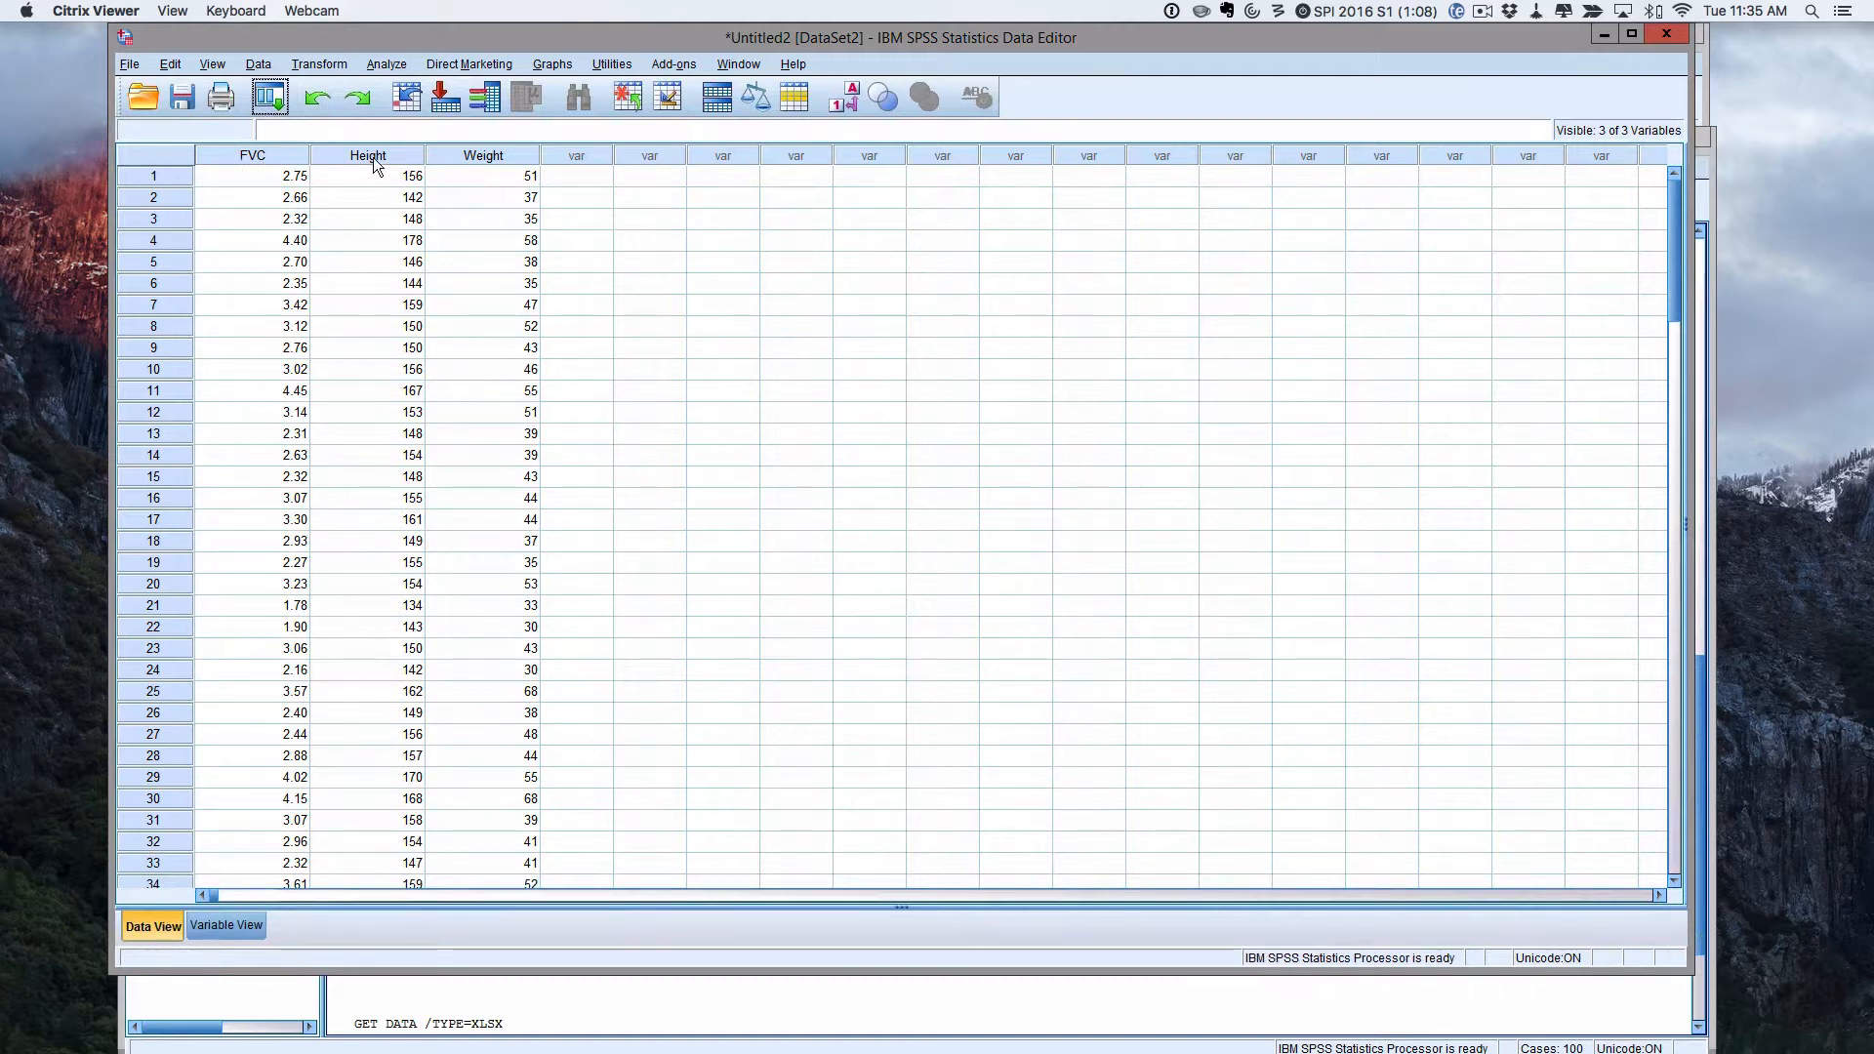
Start a new chart in Chart Builder from the Simple Scatter template.
left_click(559, 63)
left_click(581, 93)
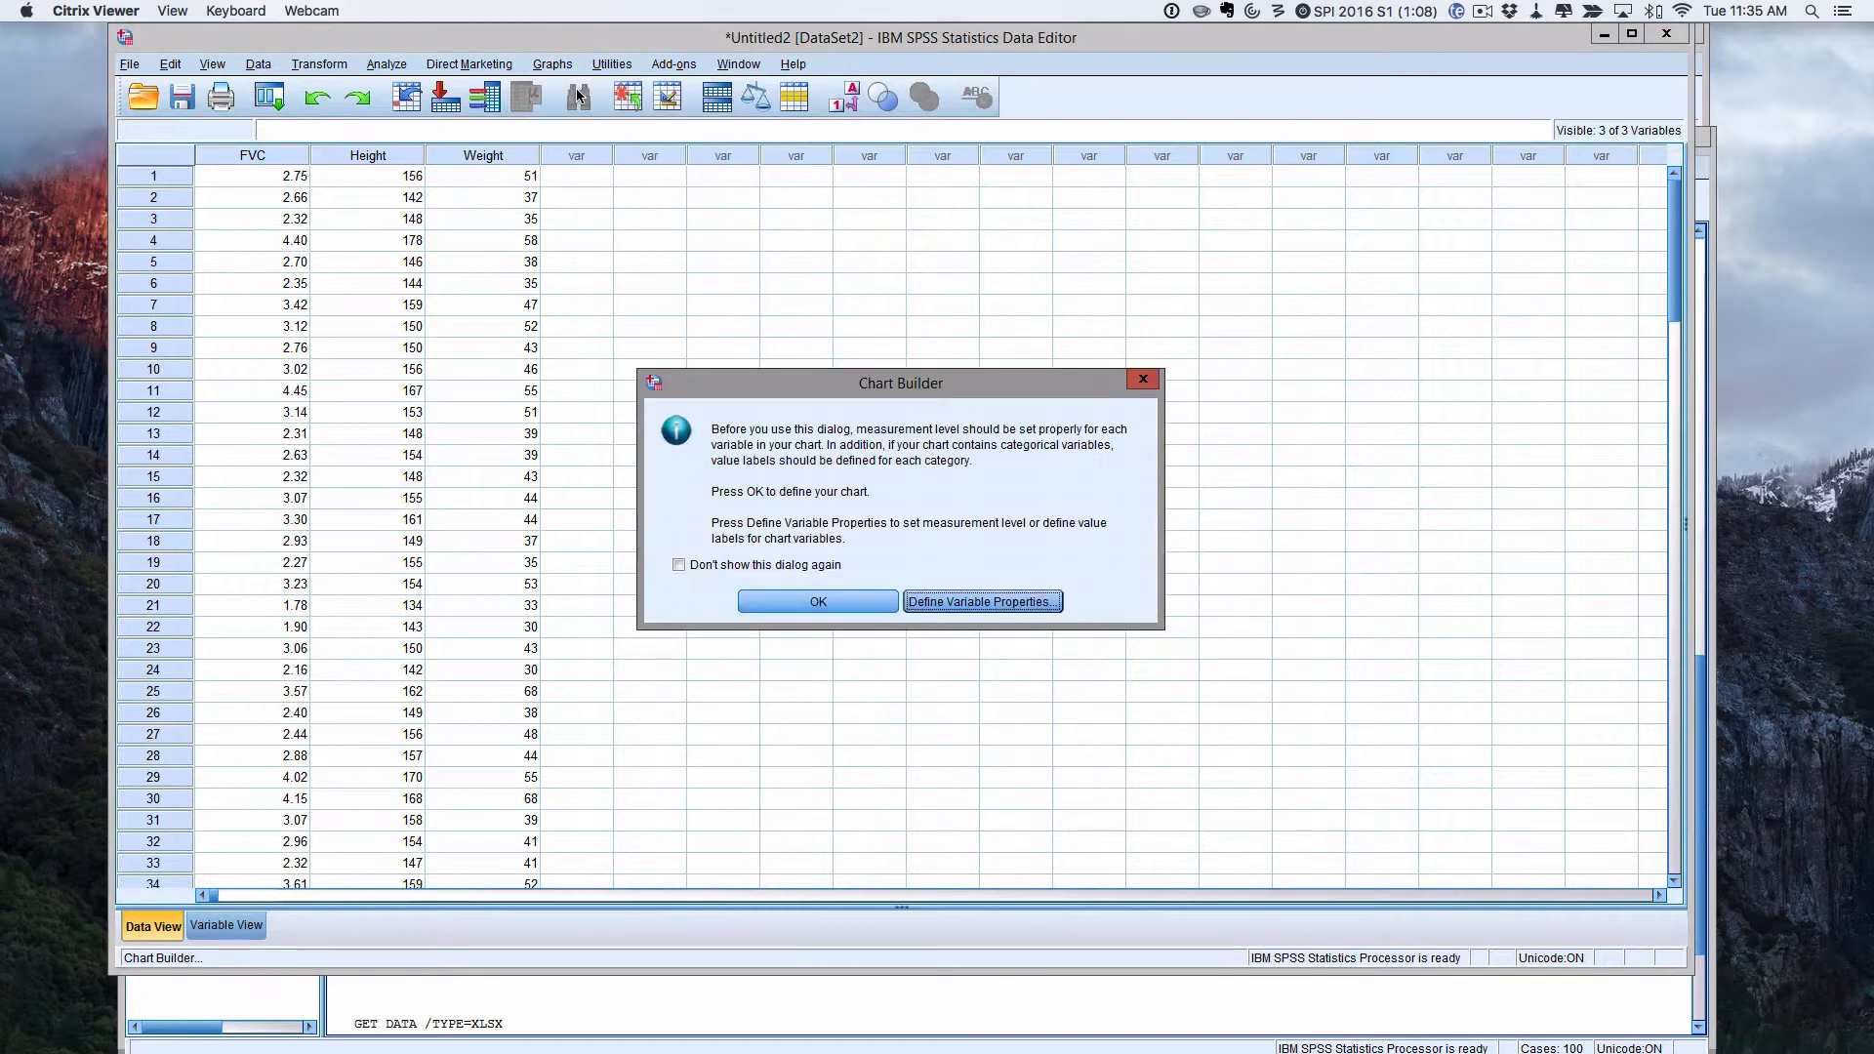
left_click(818, 599)
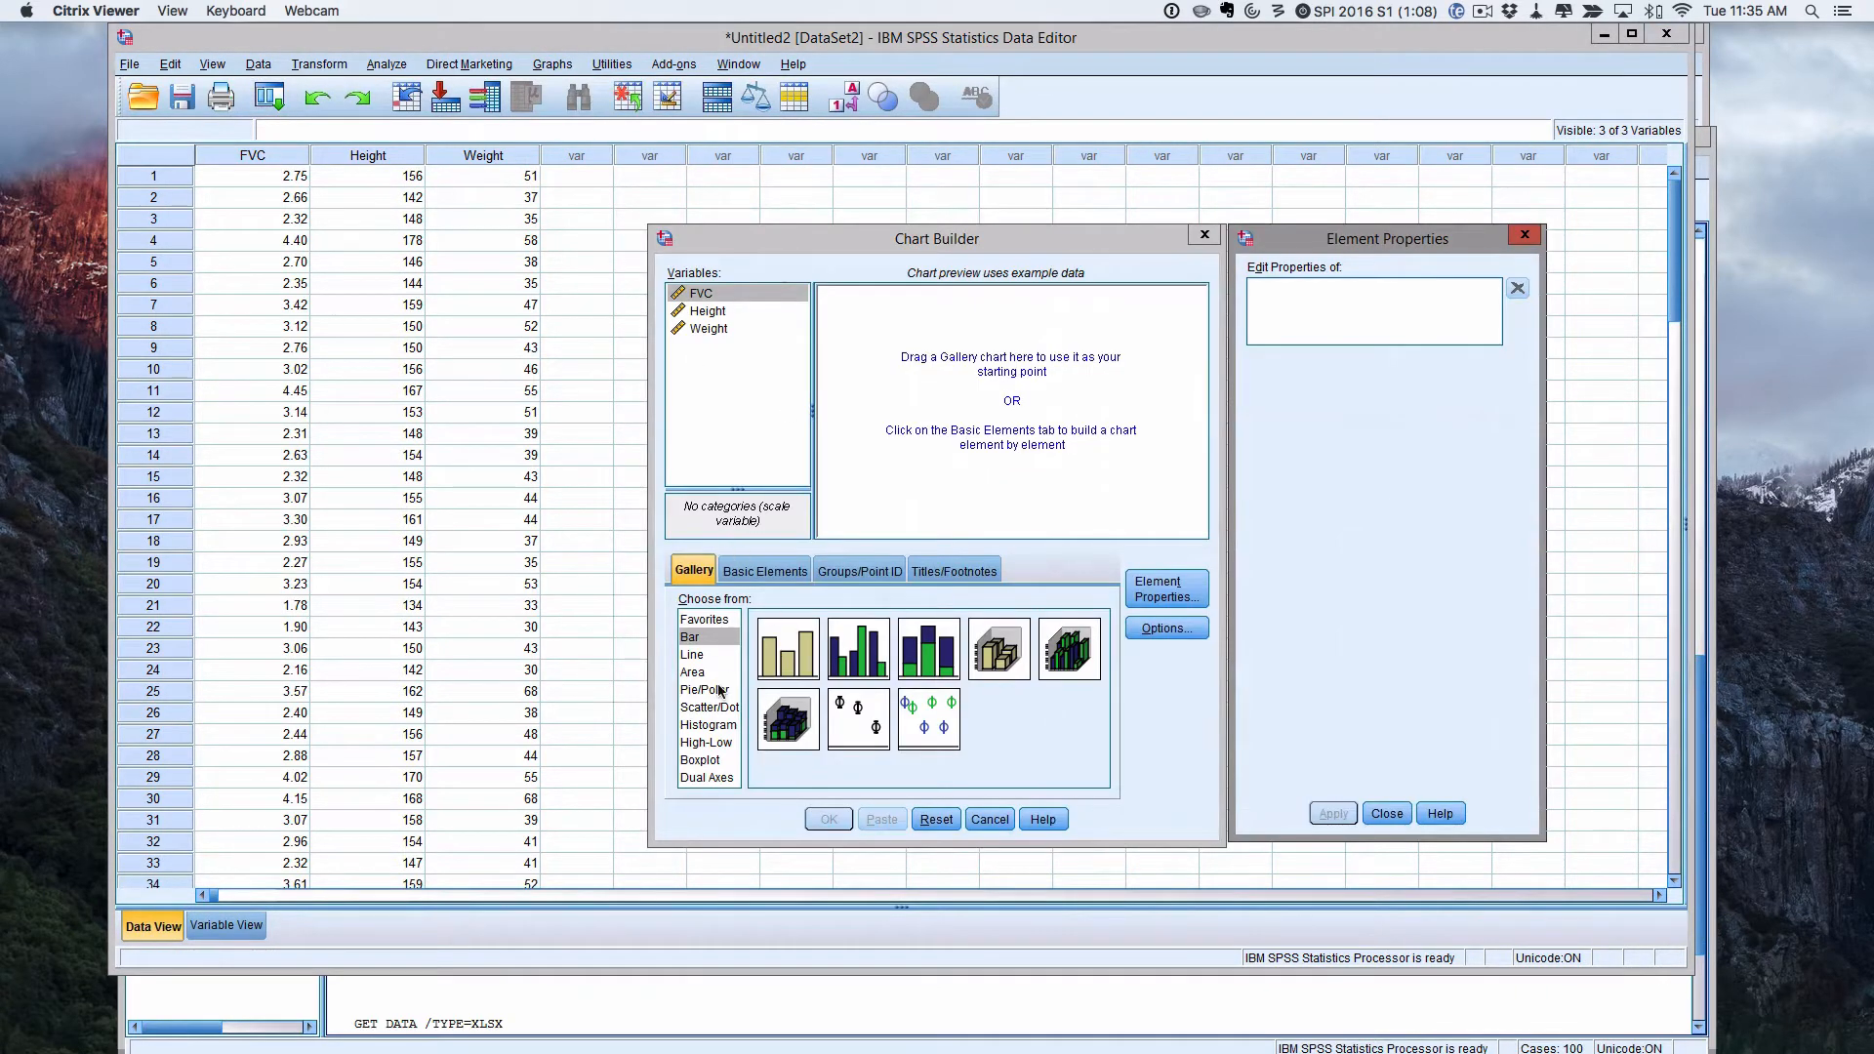
left_click(706, 709)
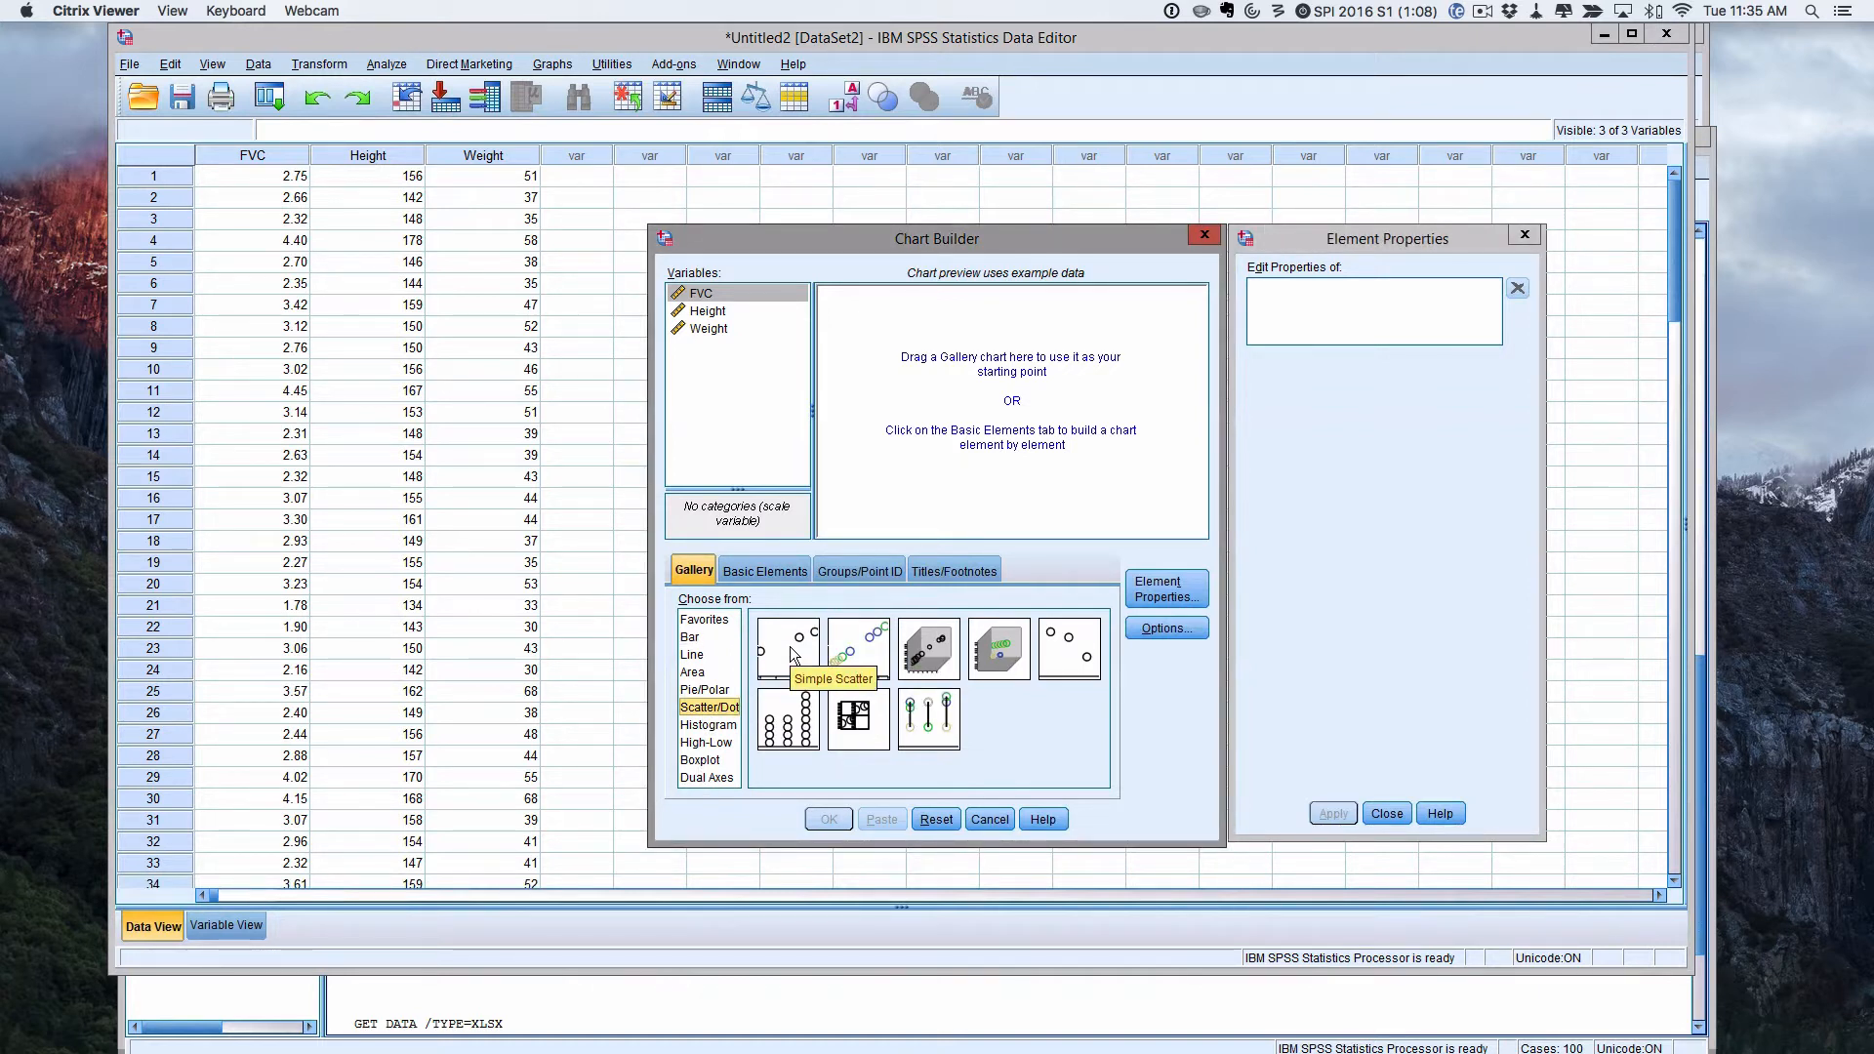
left_click_drag(789, 646, 974, 407)
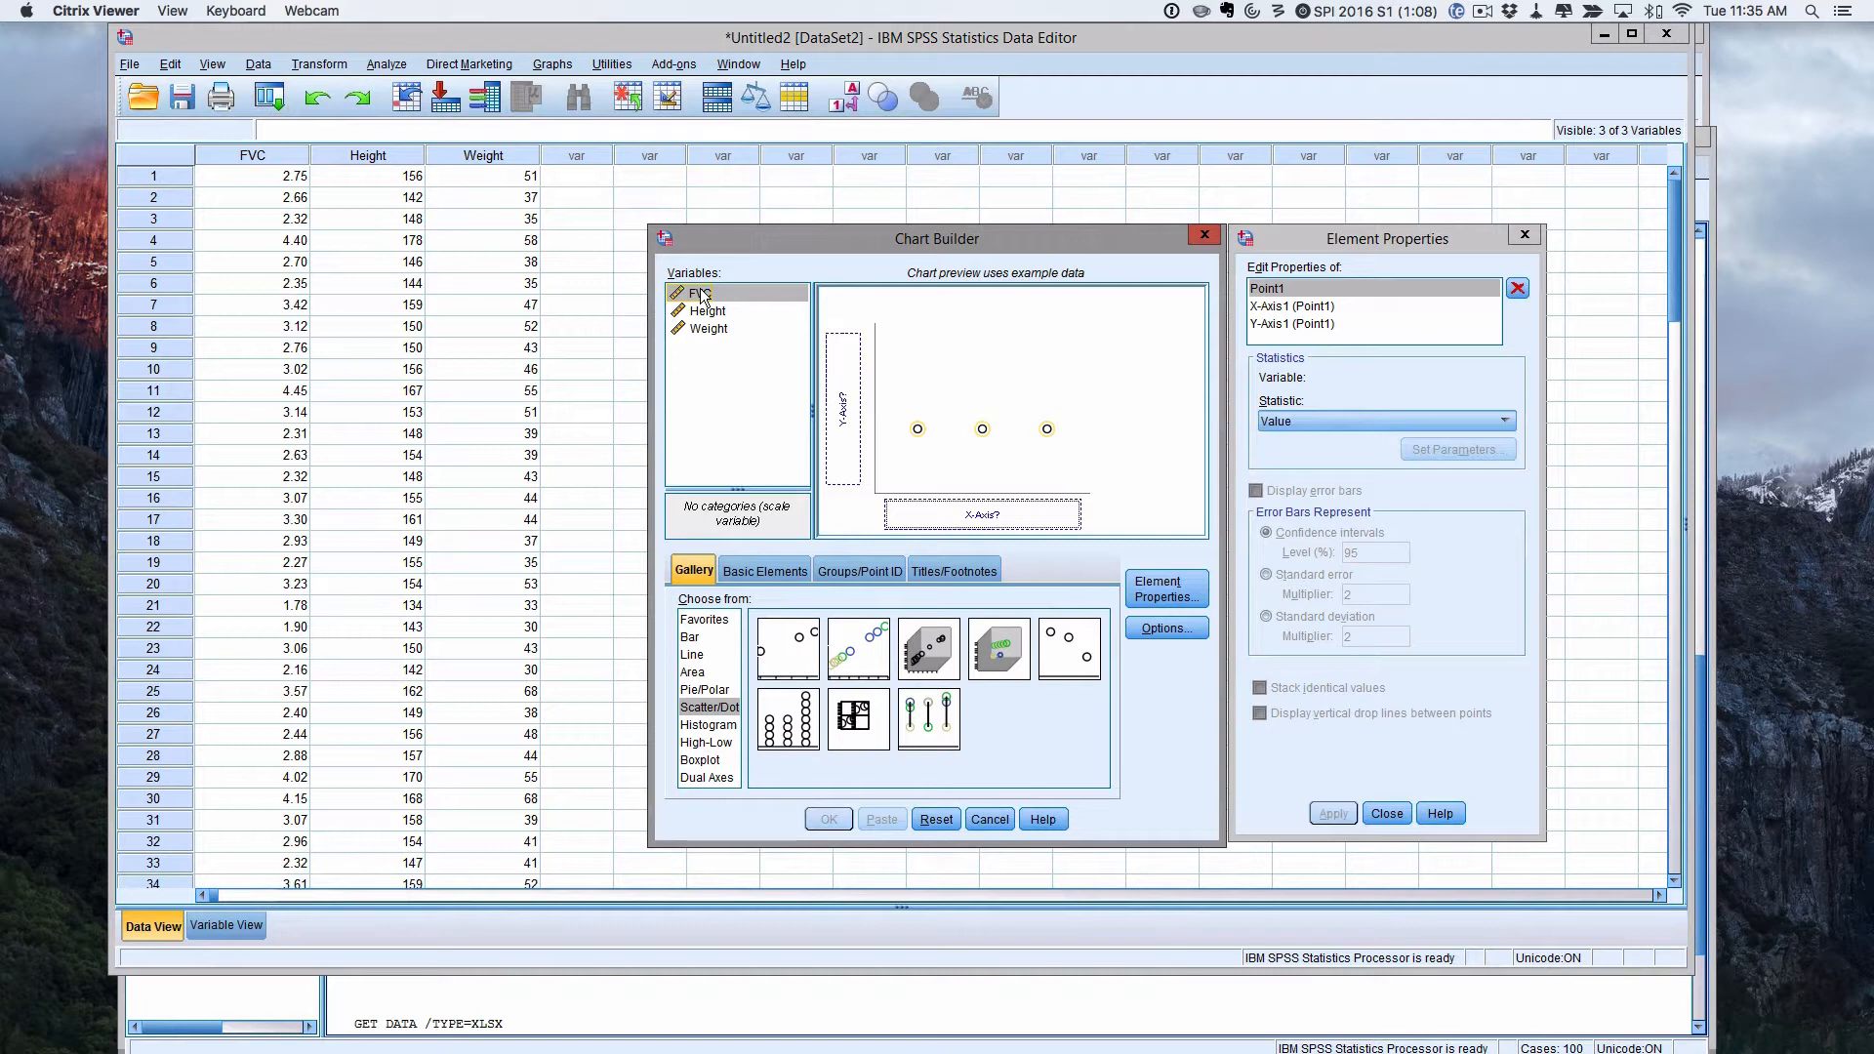
Assign FVC to the Y axis and Height to the X axis, and generate the scatterplot.
left_click_drag(701, 295, 841, 387)
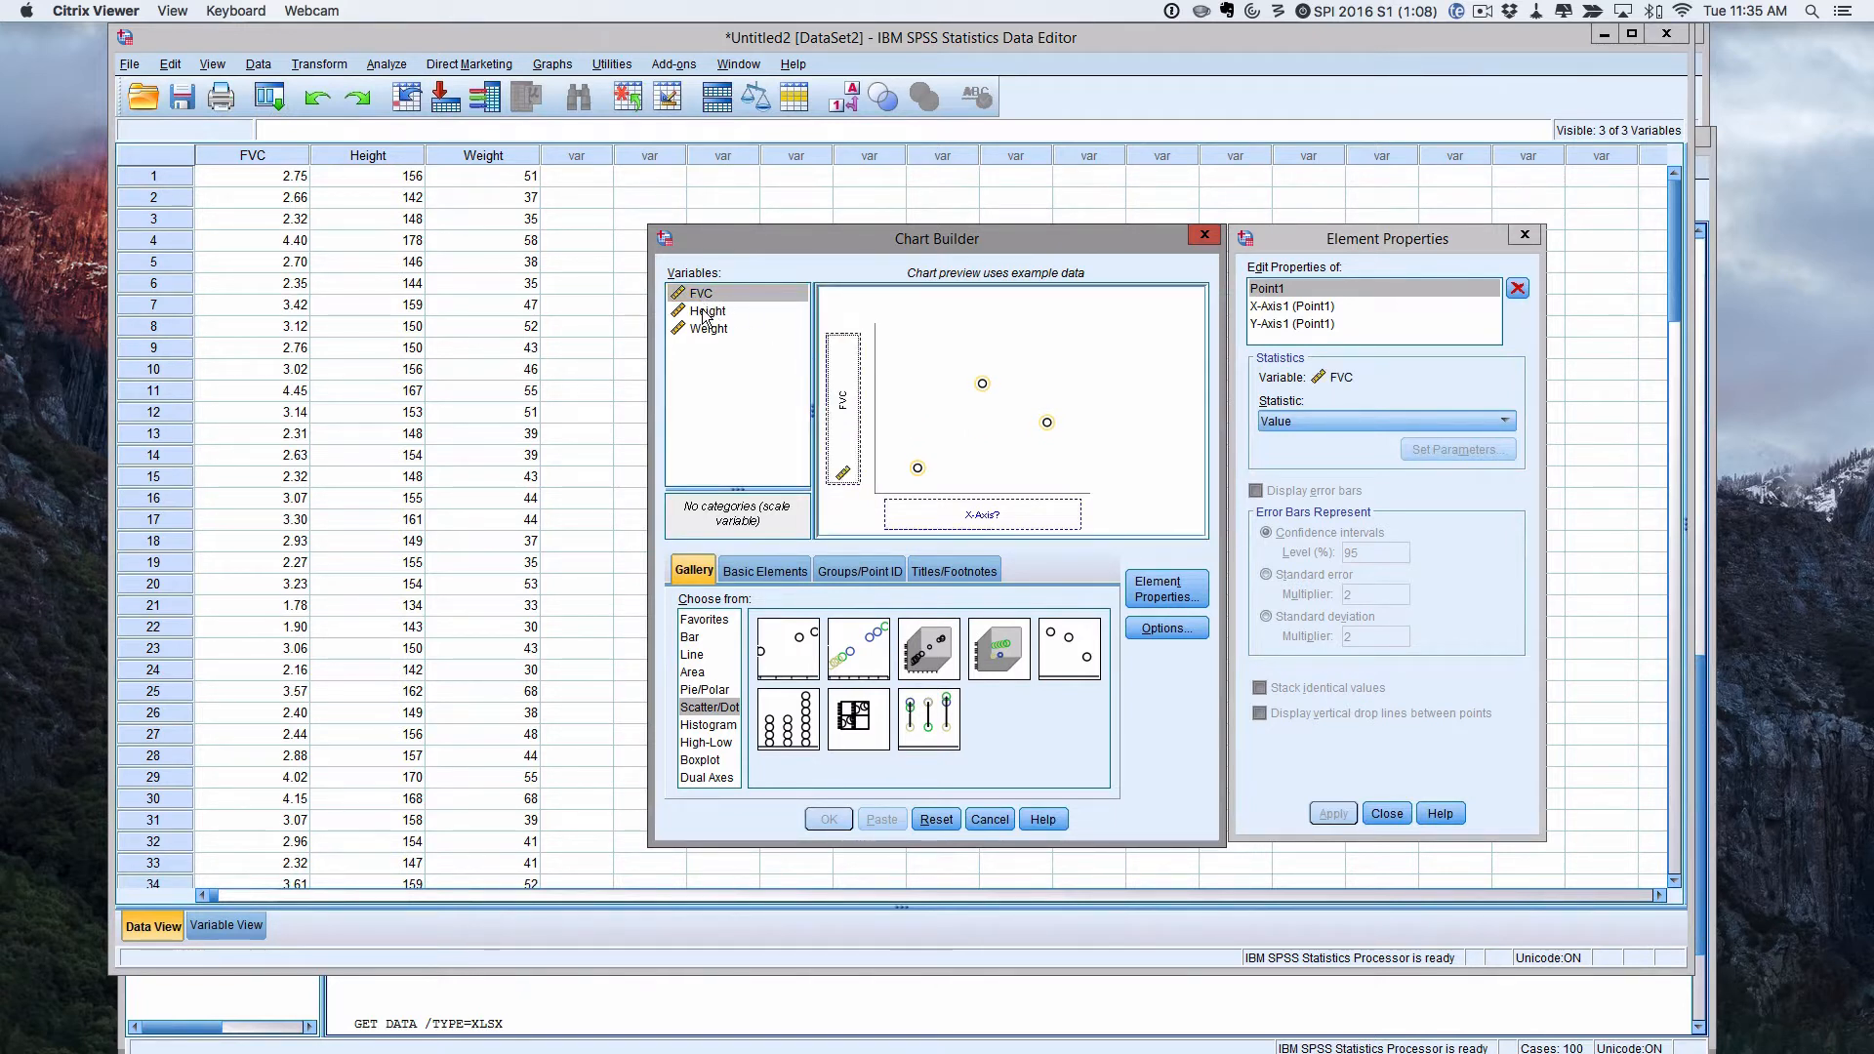
left_click_drag(704, 315, 984, 514)
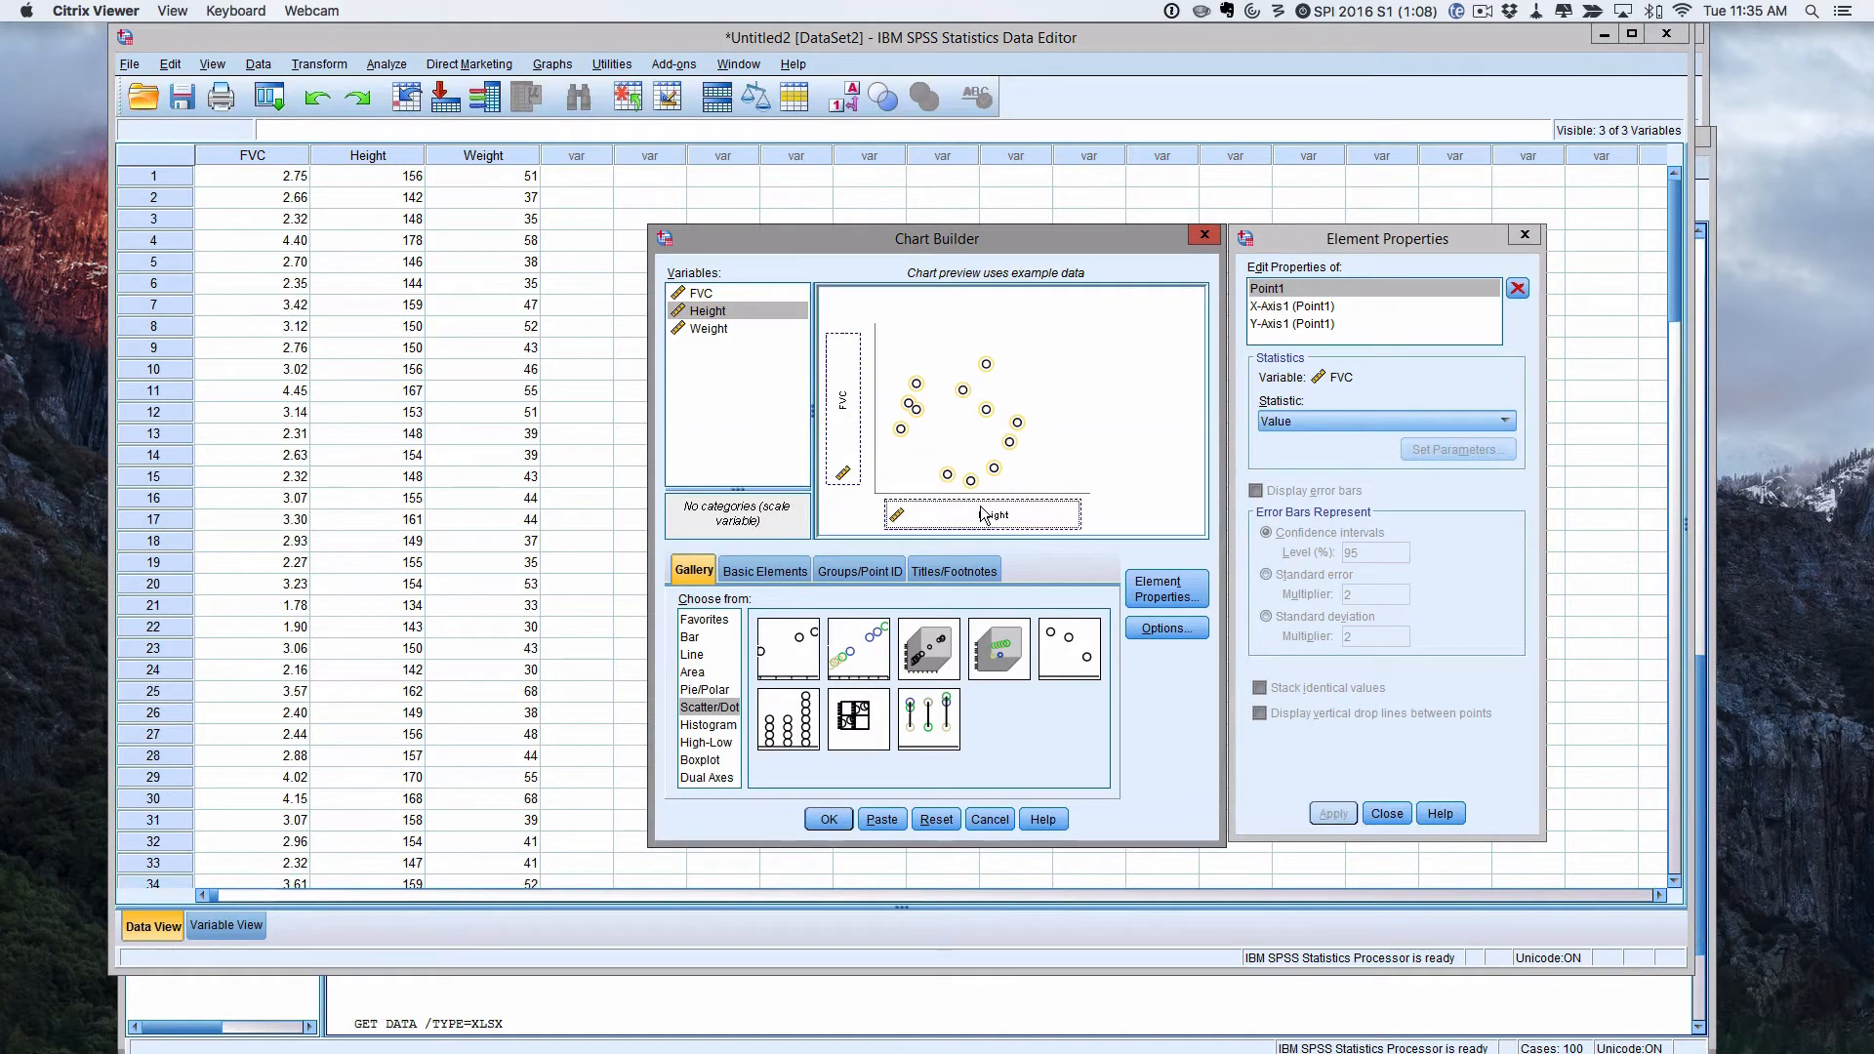
left_click(829, 819)
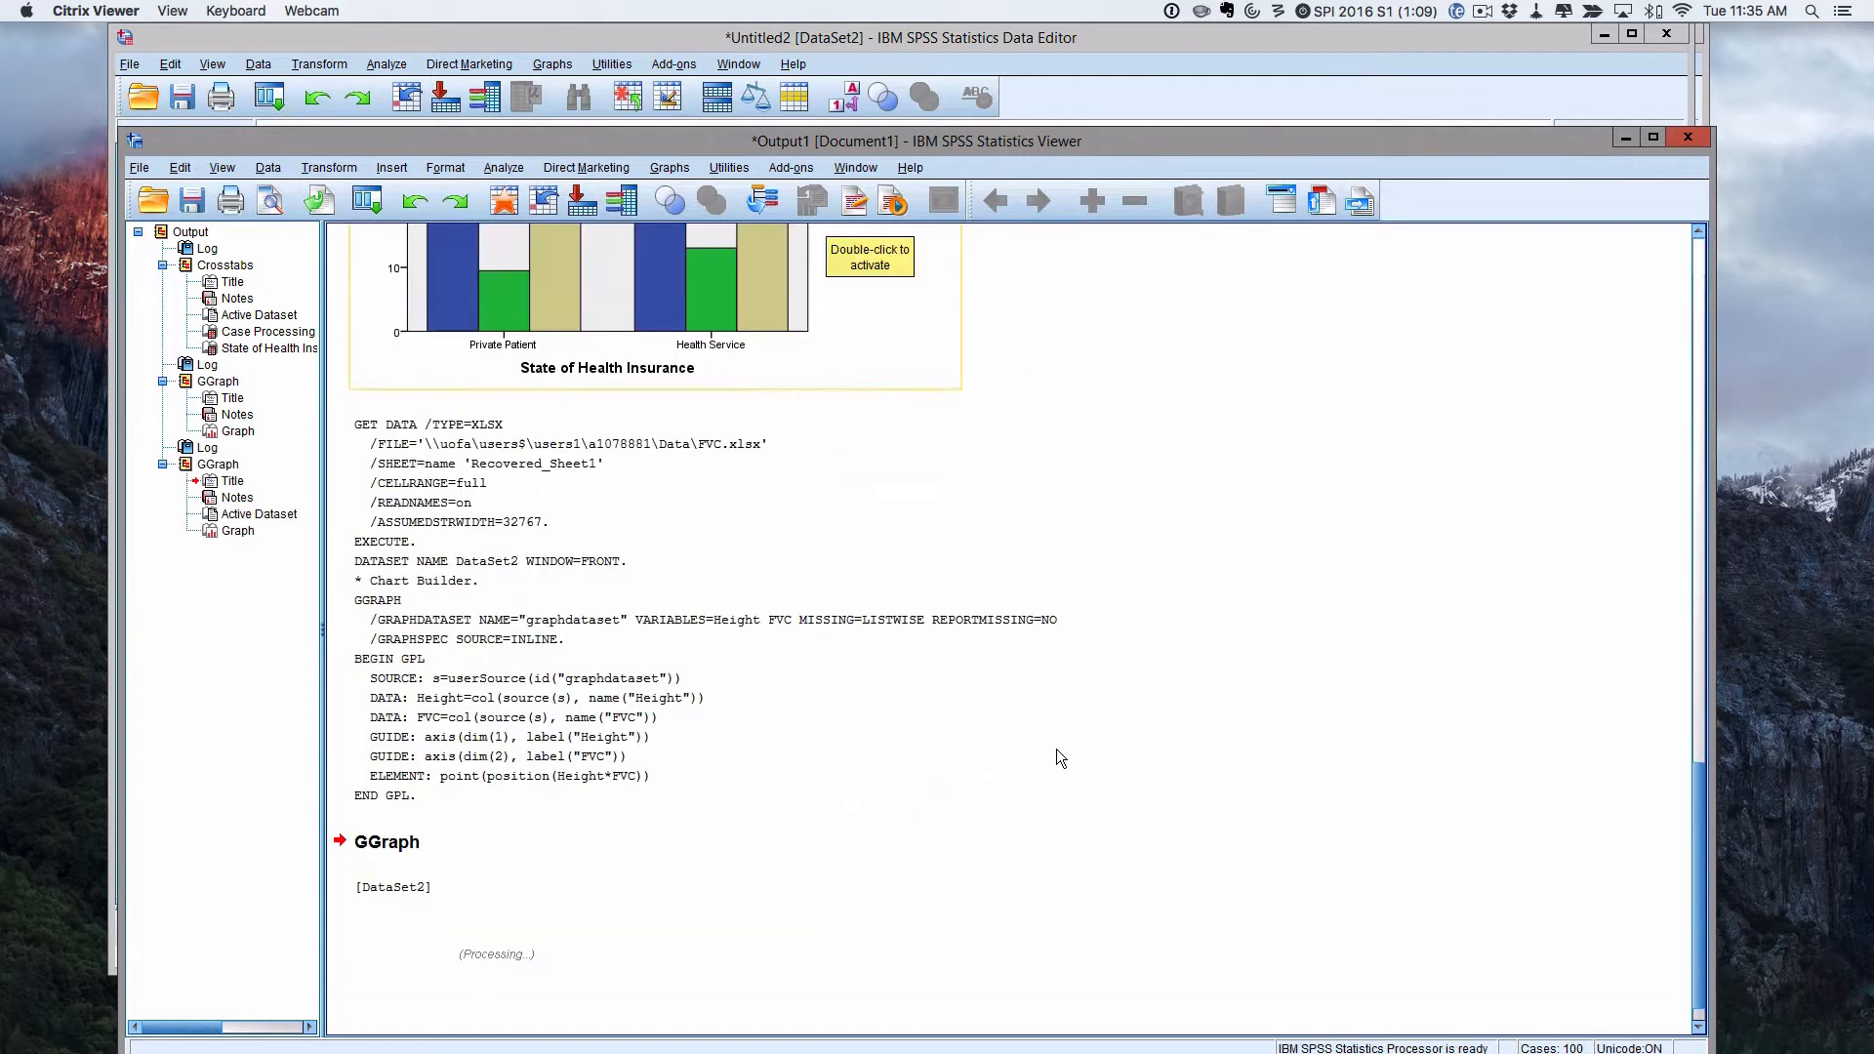
left_click(658, 853)
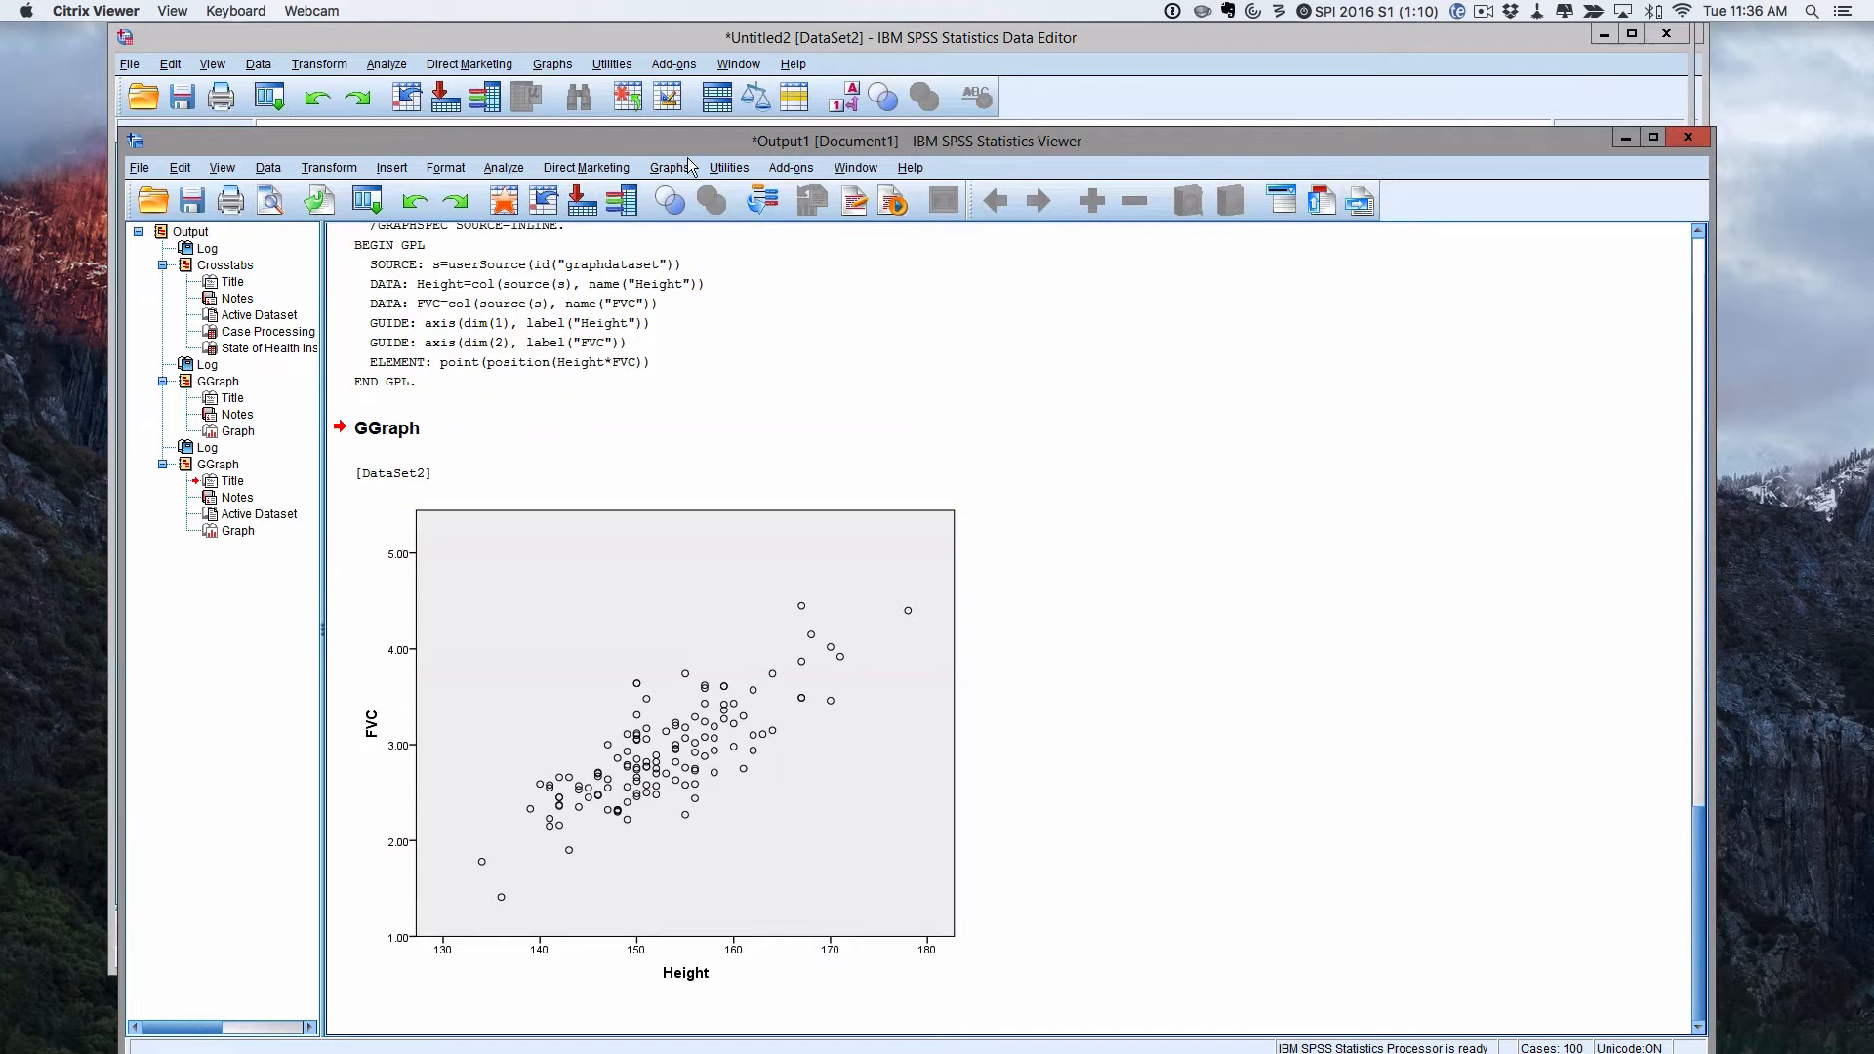
Run a two-tailed bivariate Pearson correlation between FVC and Height with significant correlations flagged.
left_click(501, 168)
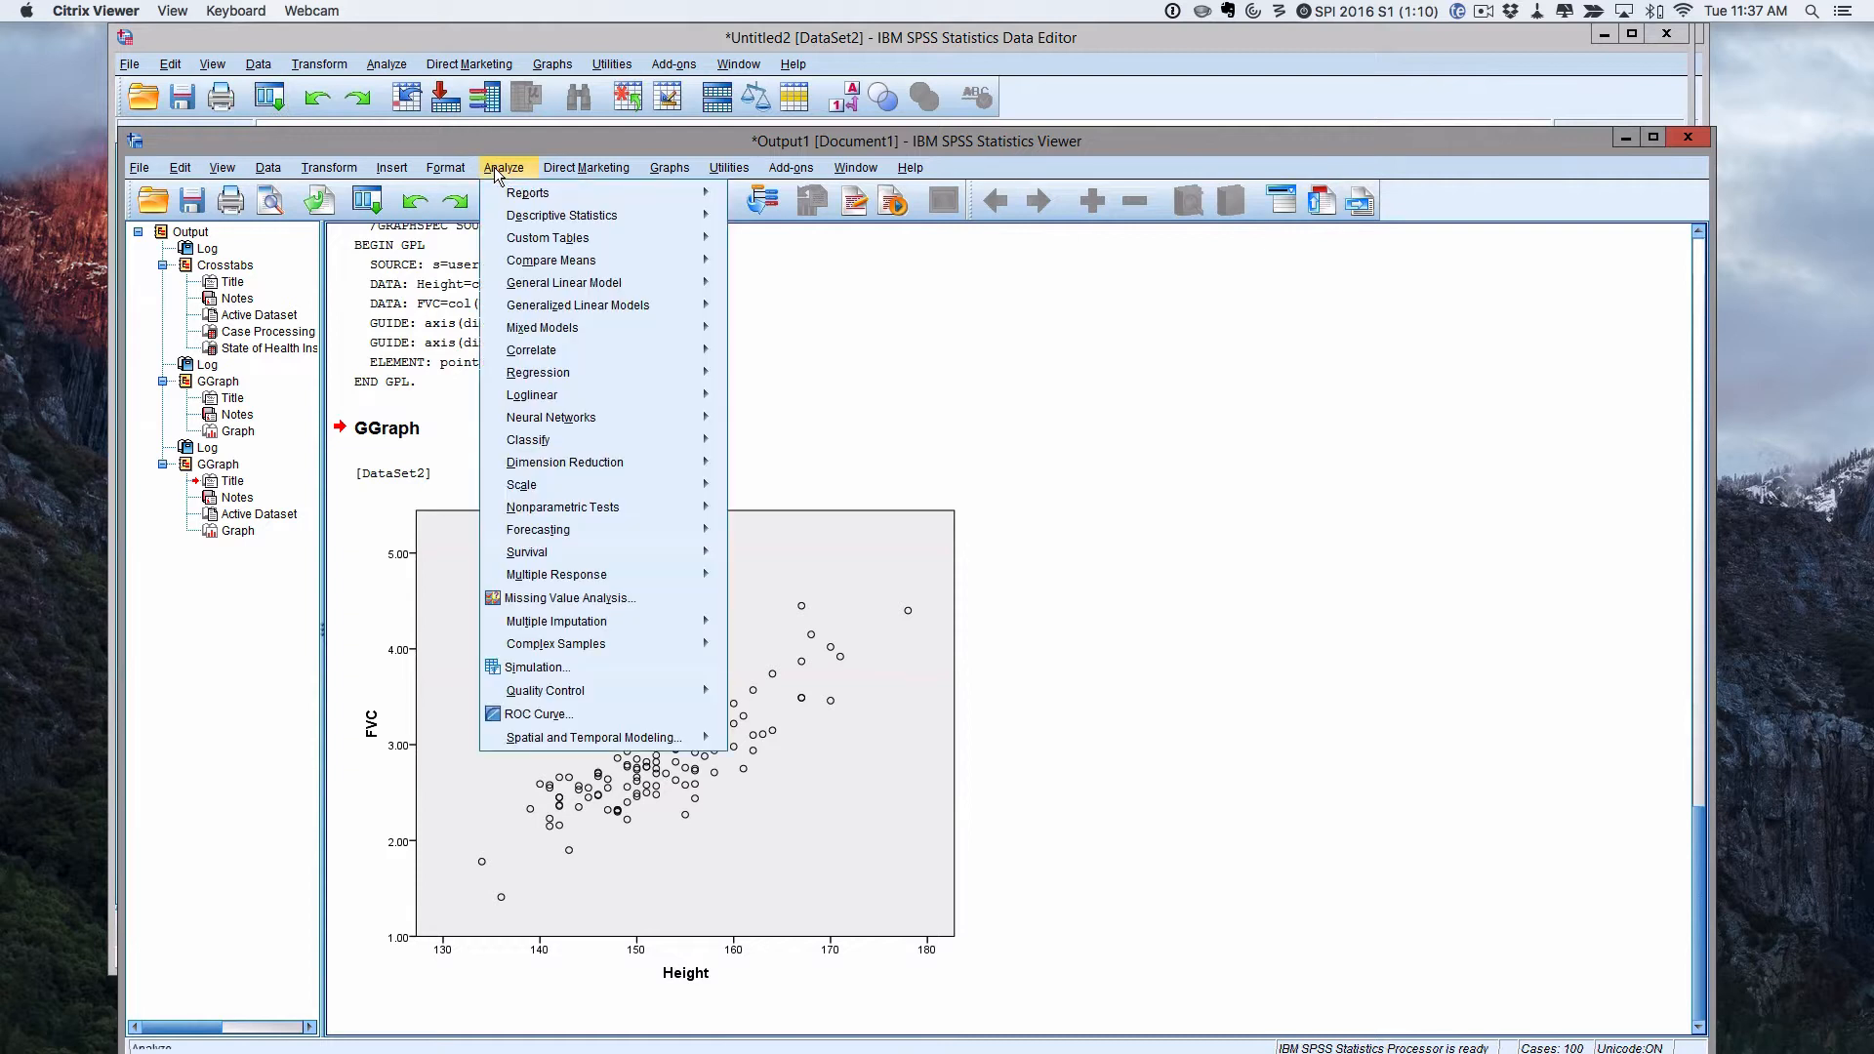
mouse_move(532, 356)
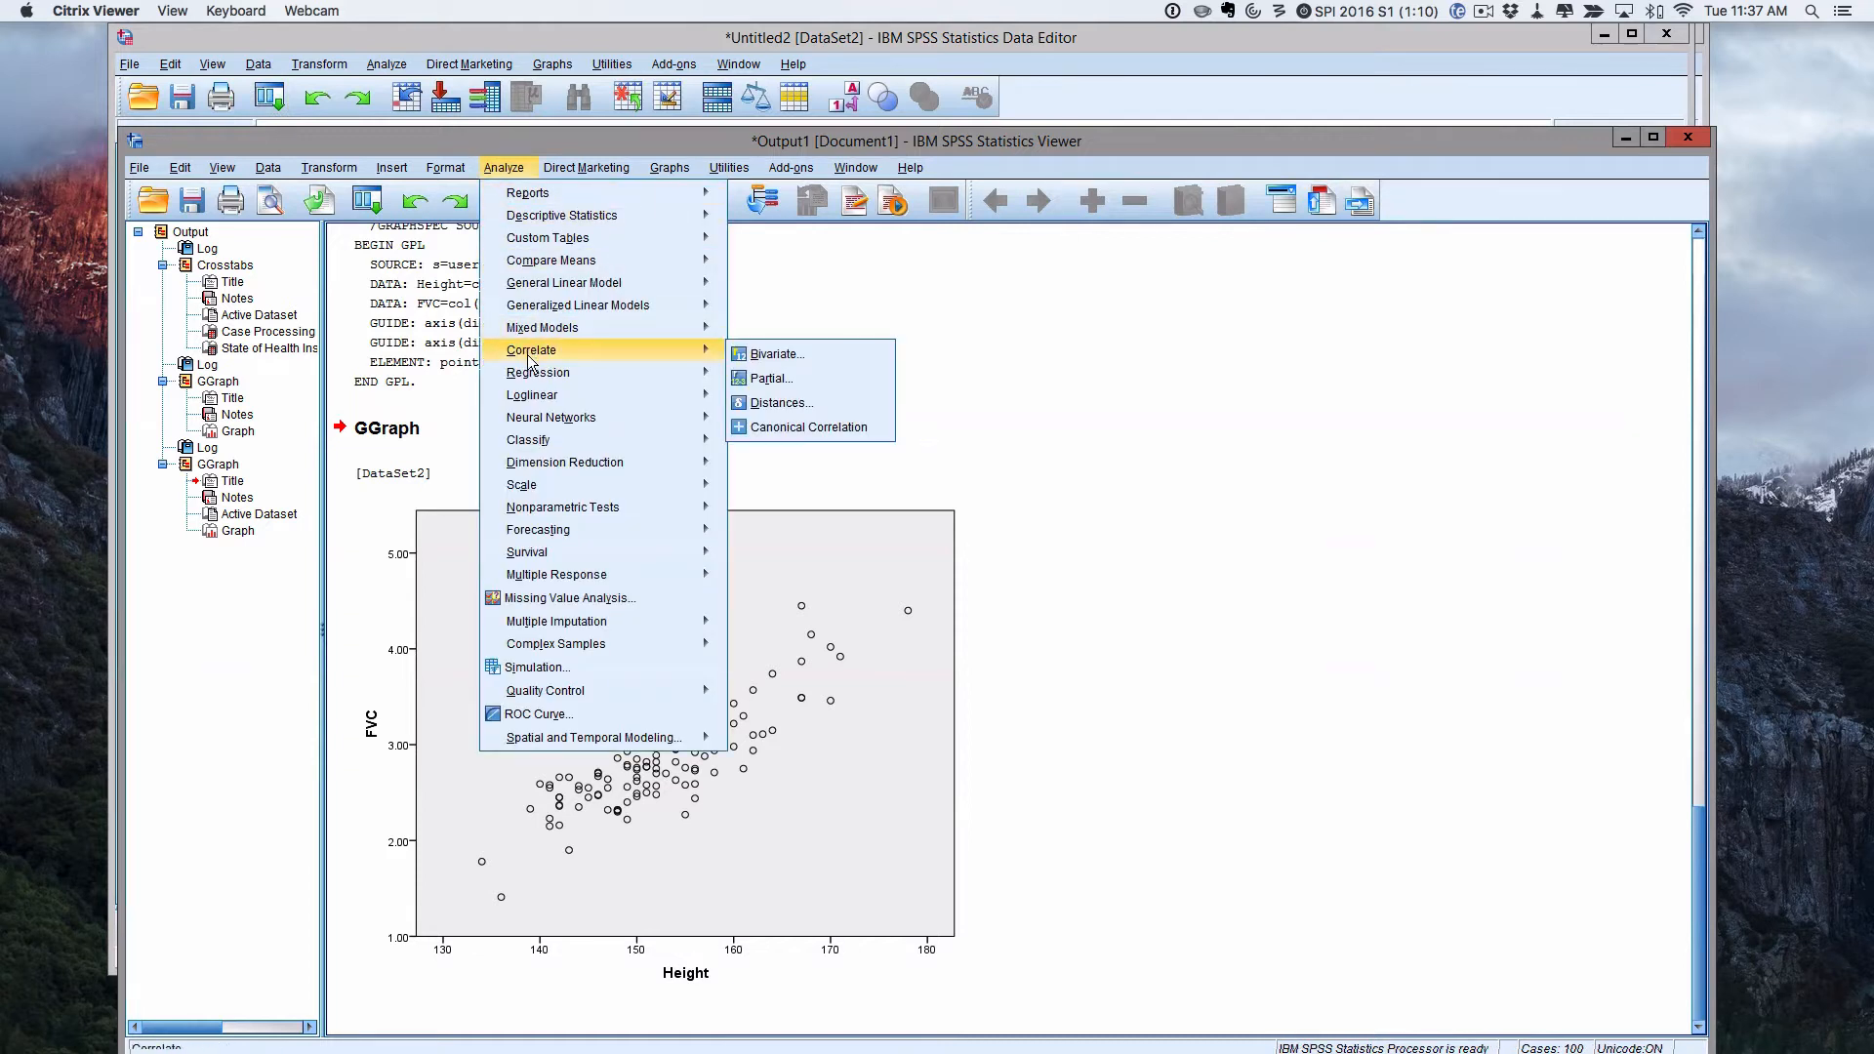
left_click(770, 354)
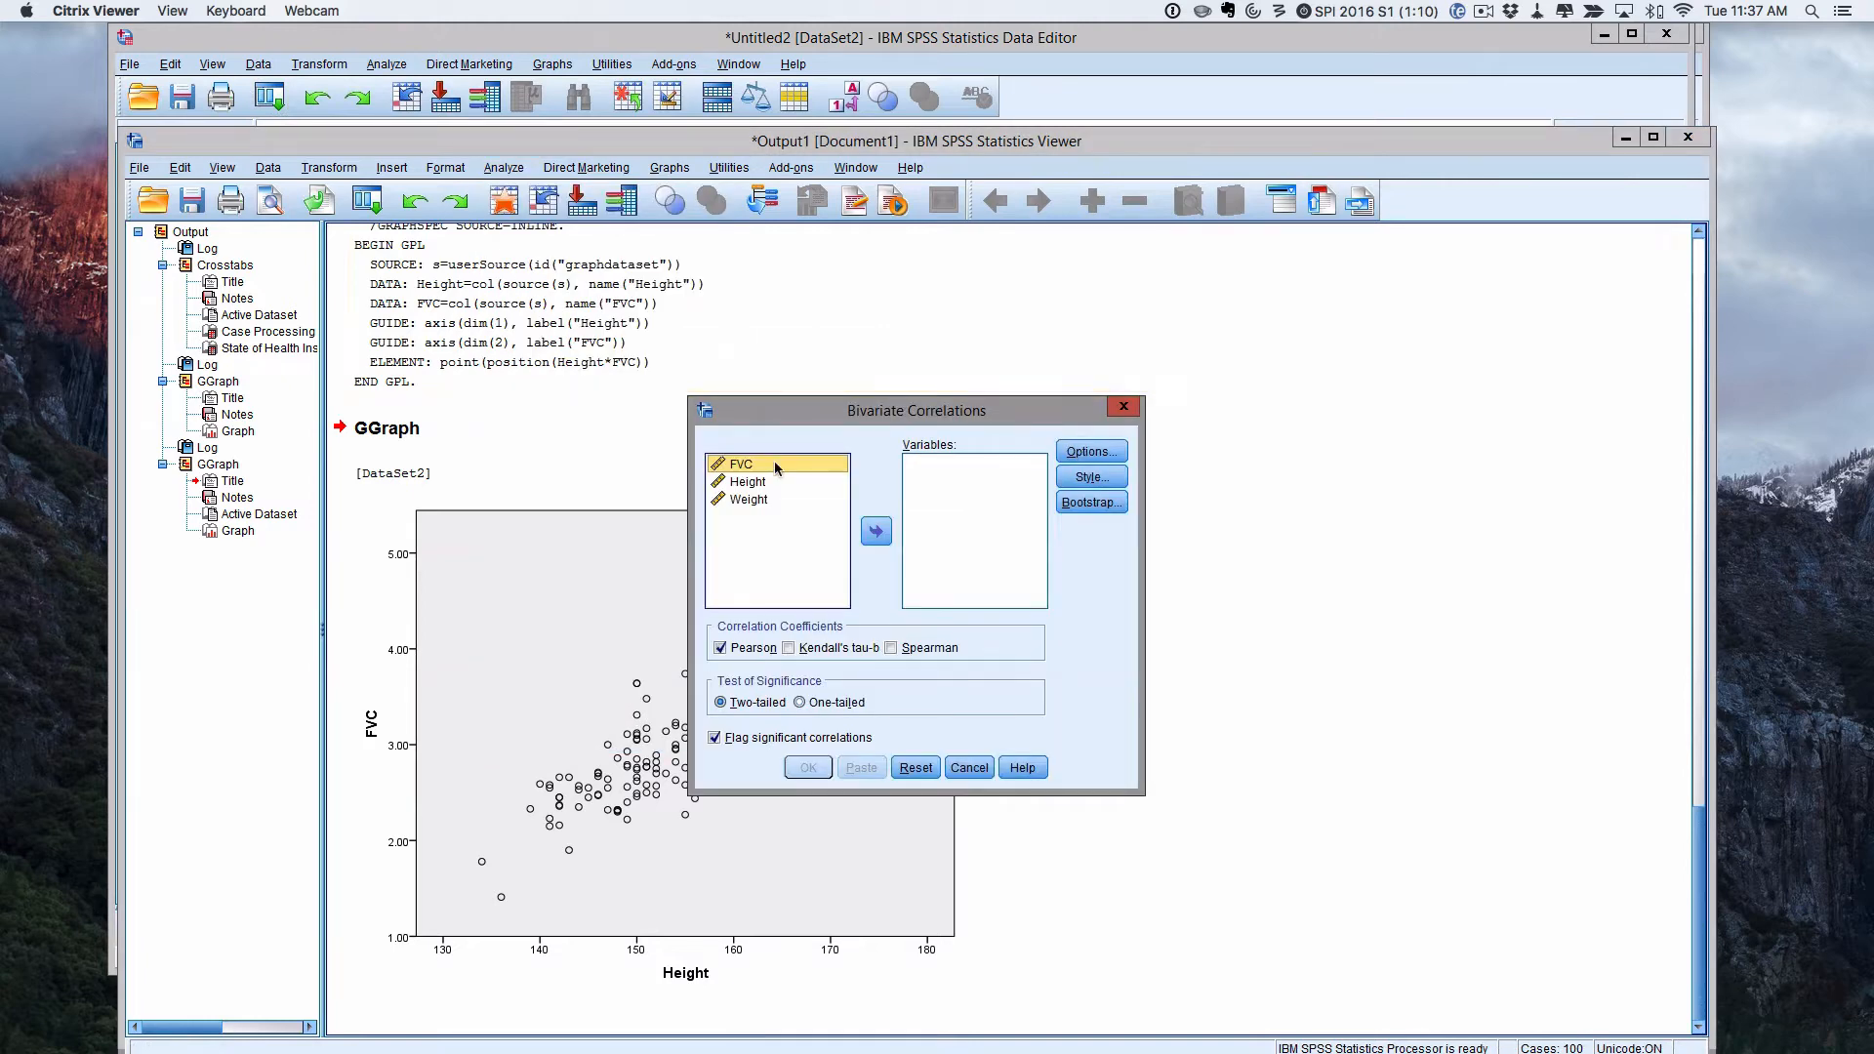
left_click(876, 531)
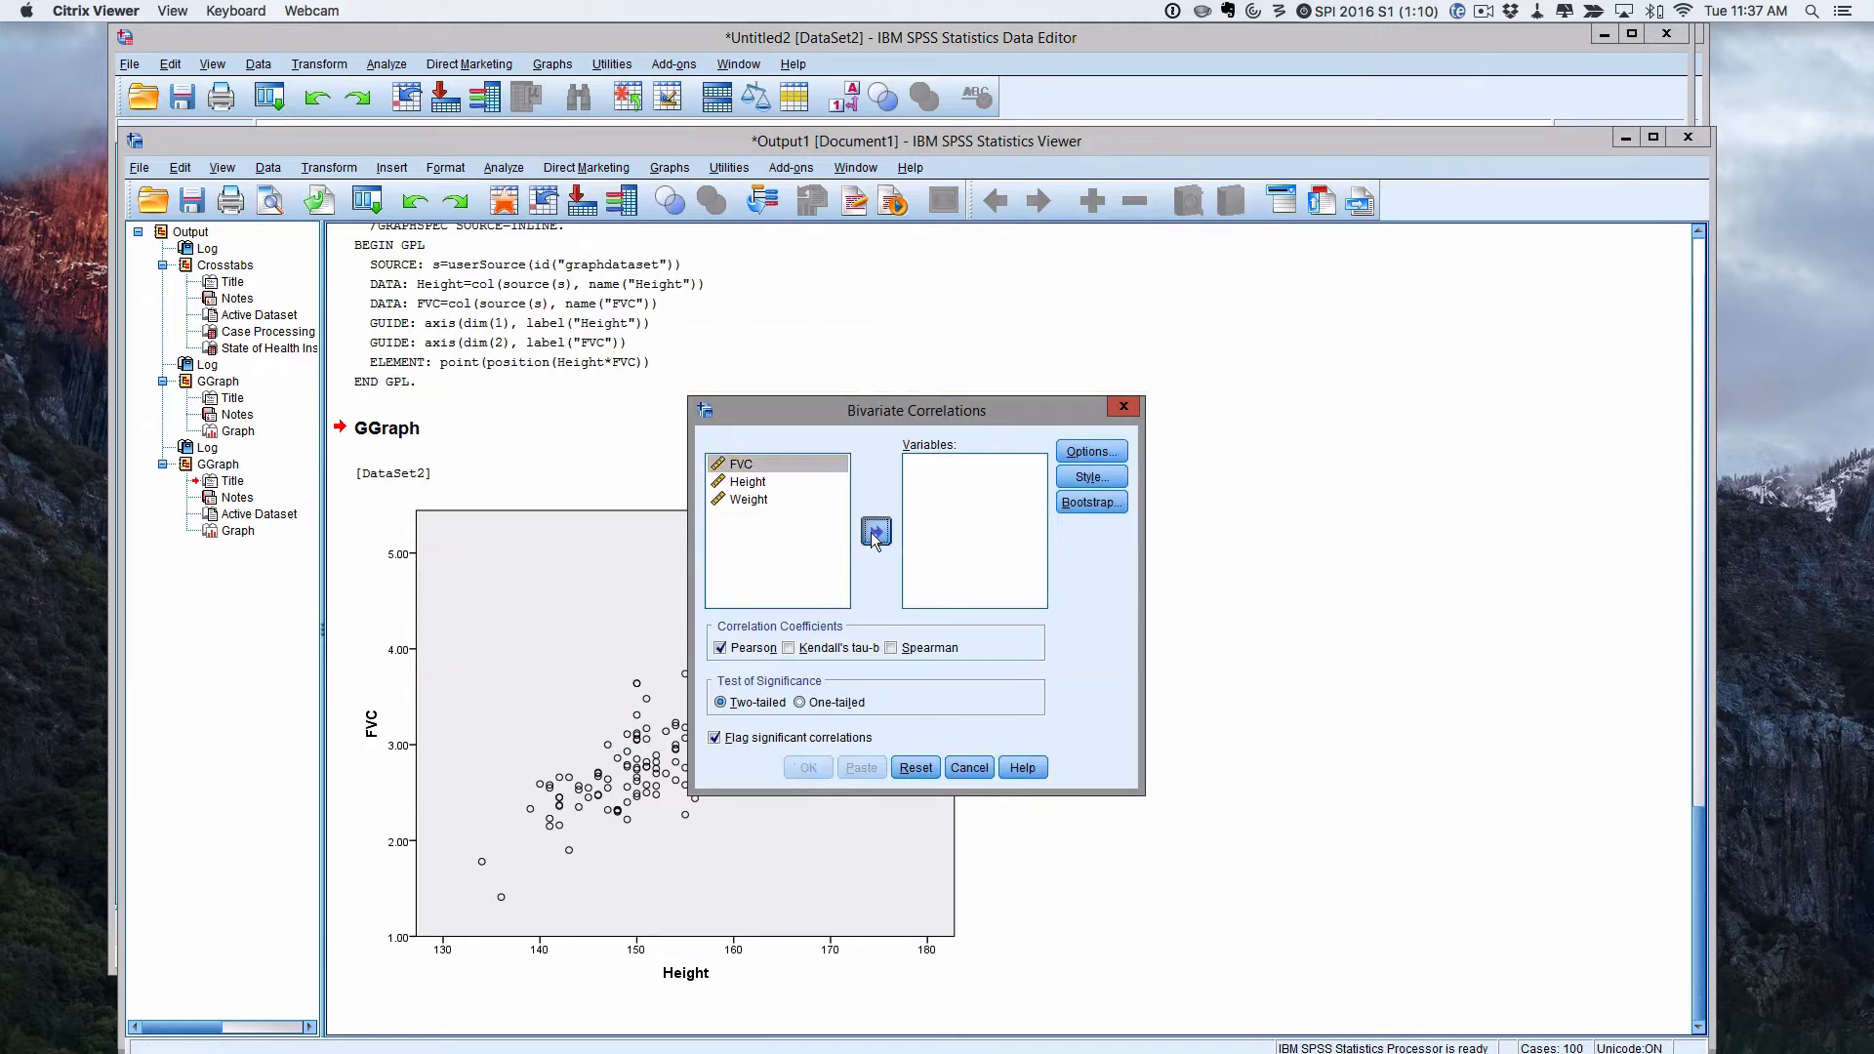
left_click(758, 468)
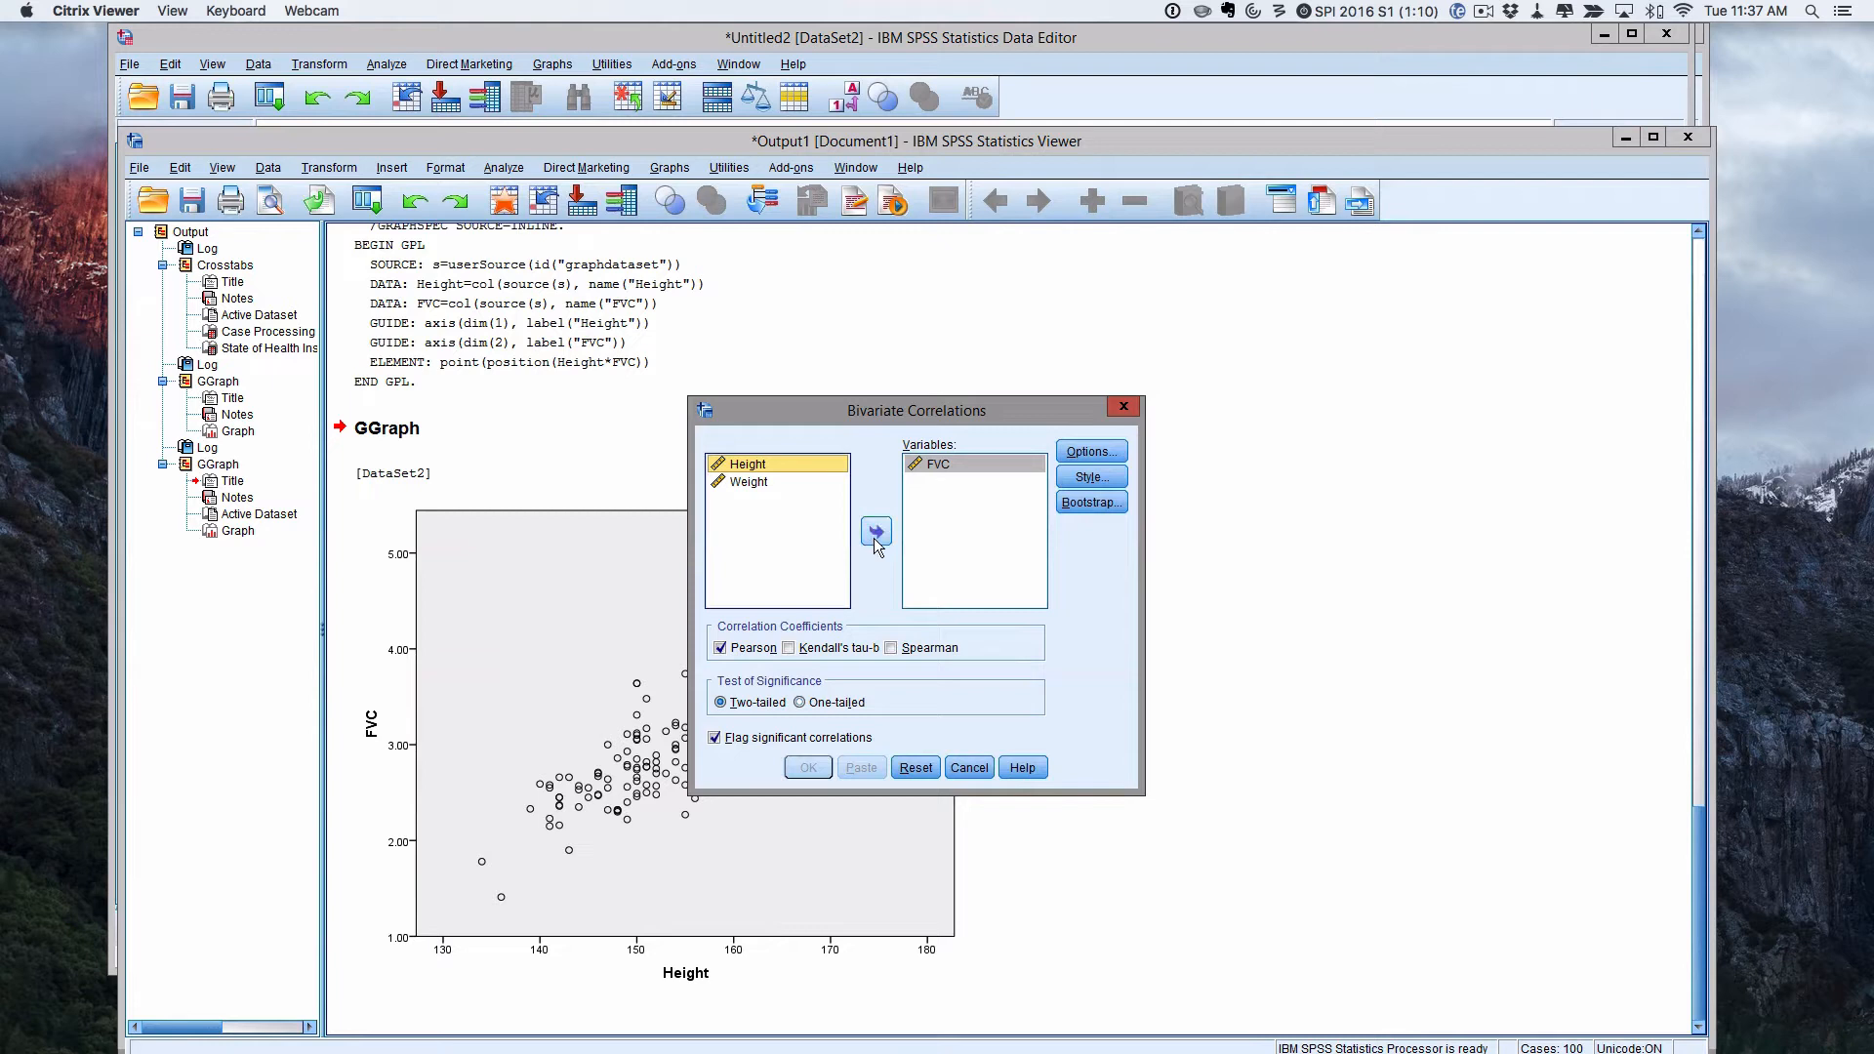
left_click(875, 533)
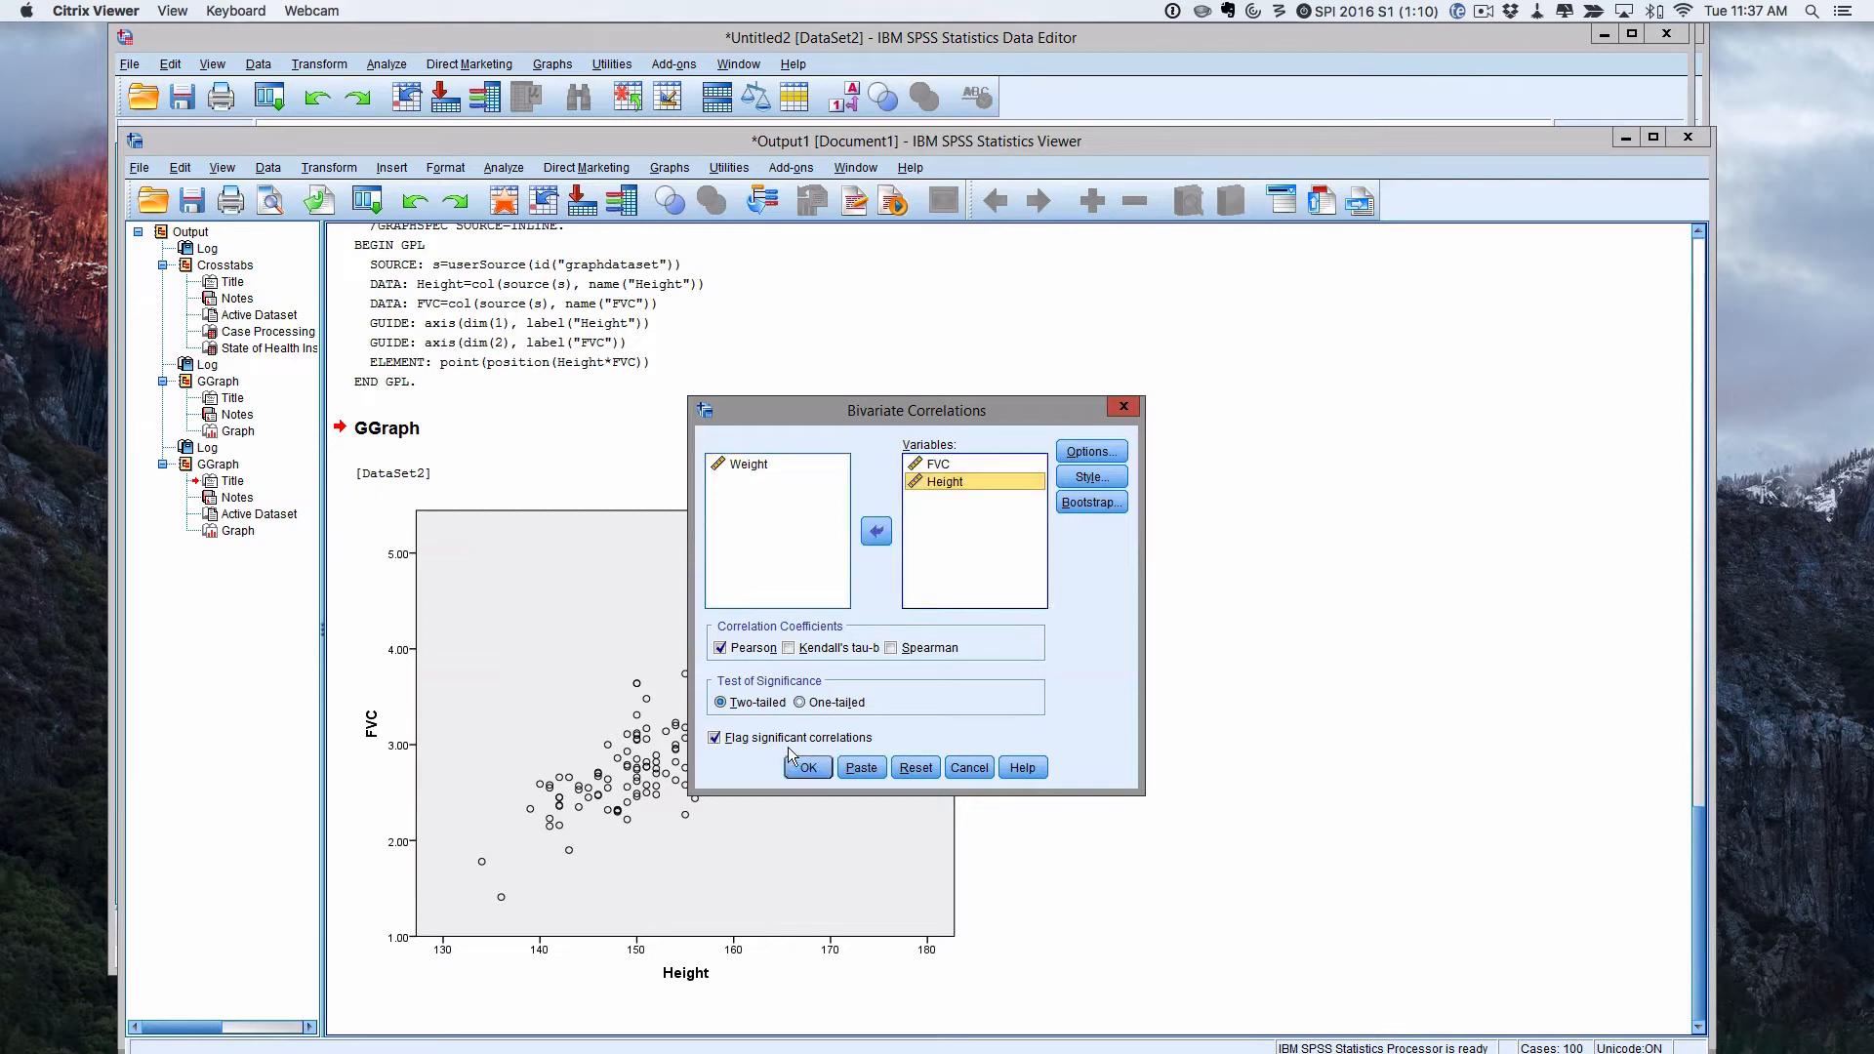
left_click(806, 768)
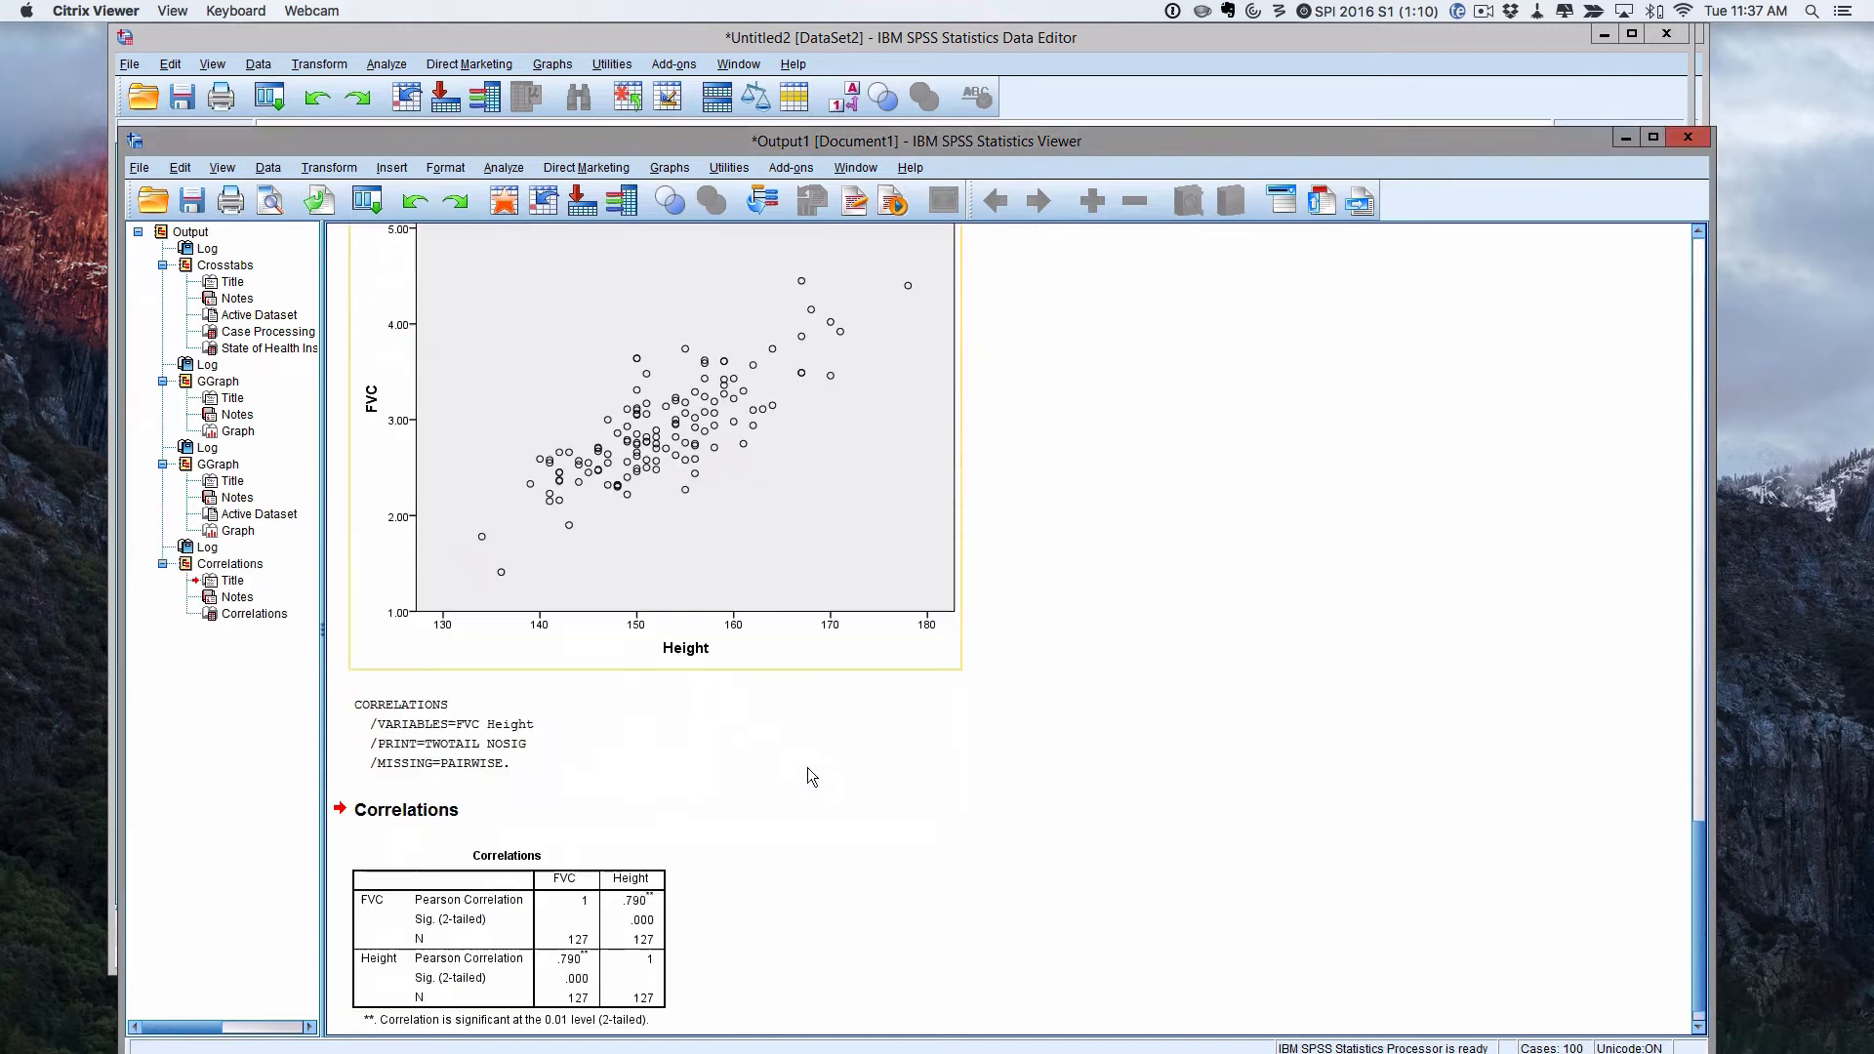
left_click(537, 889)
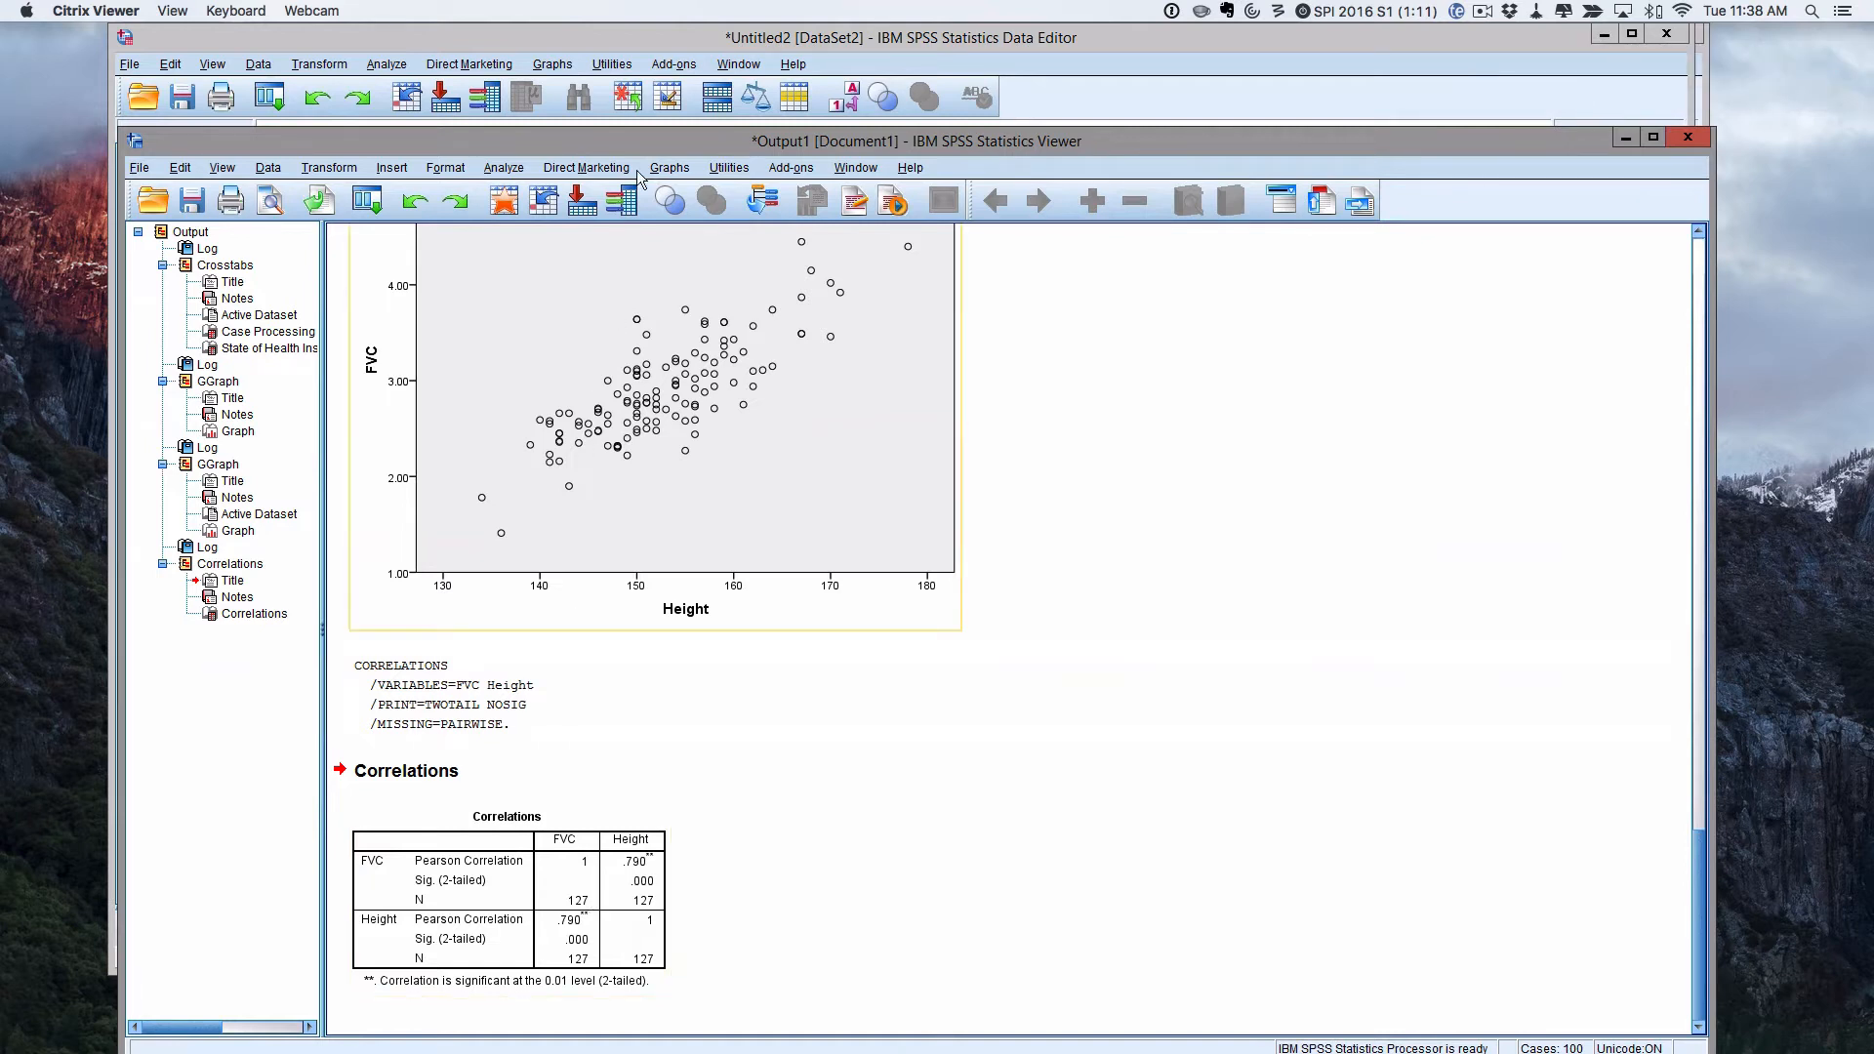
Run a linear regression with FVC as the dependent and Height as the independent variable, using the Enter method.
double_click(641, 138)
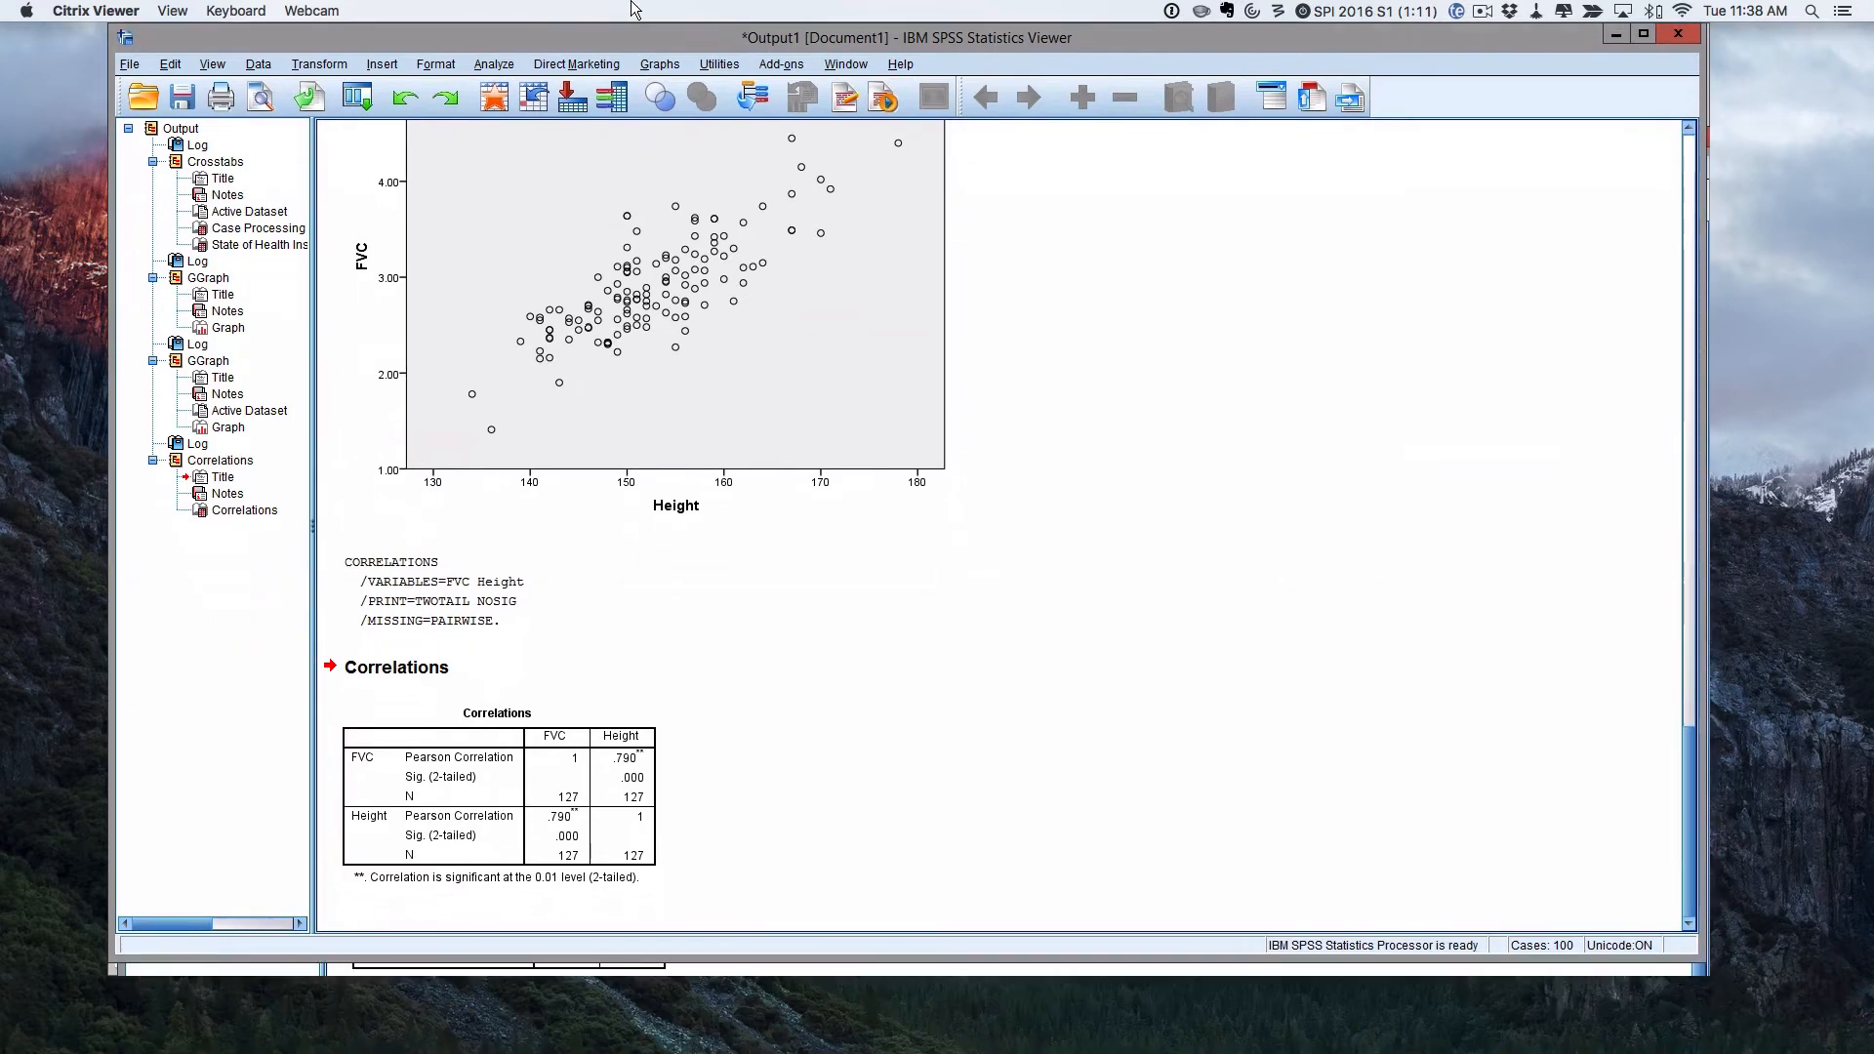
left_click(494, 65)
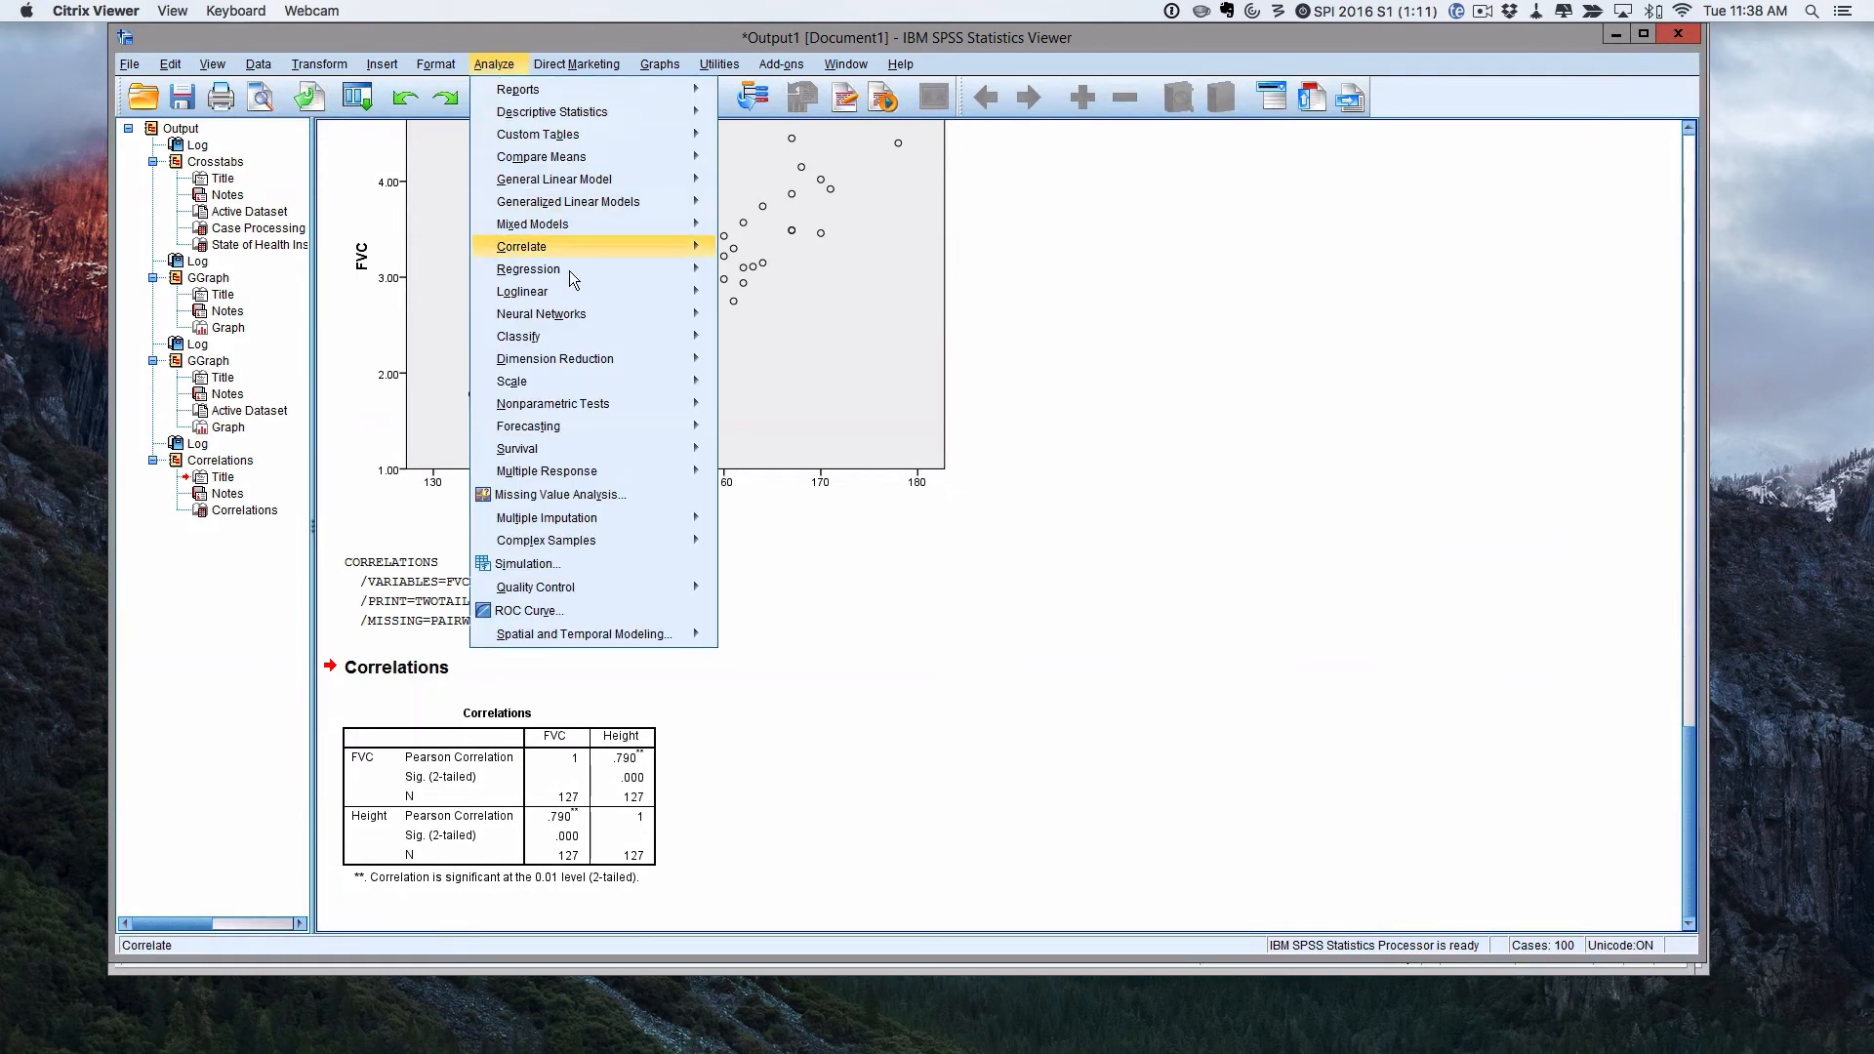
mouse_move(571, 275)
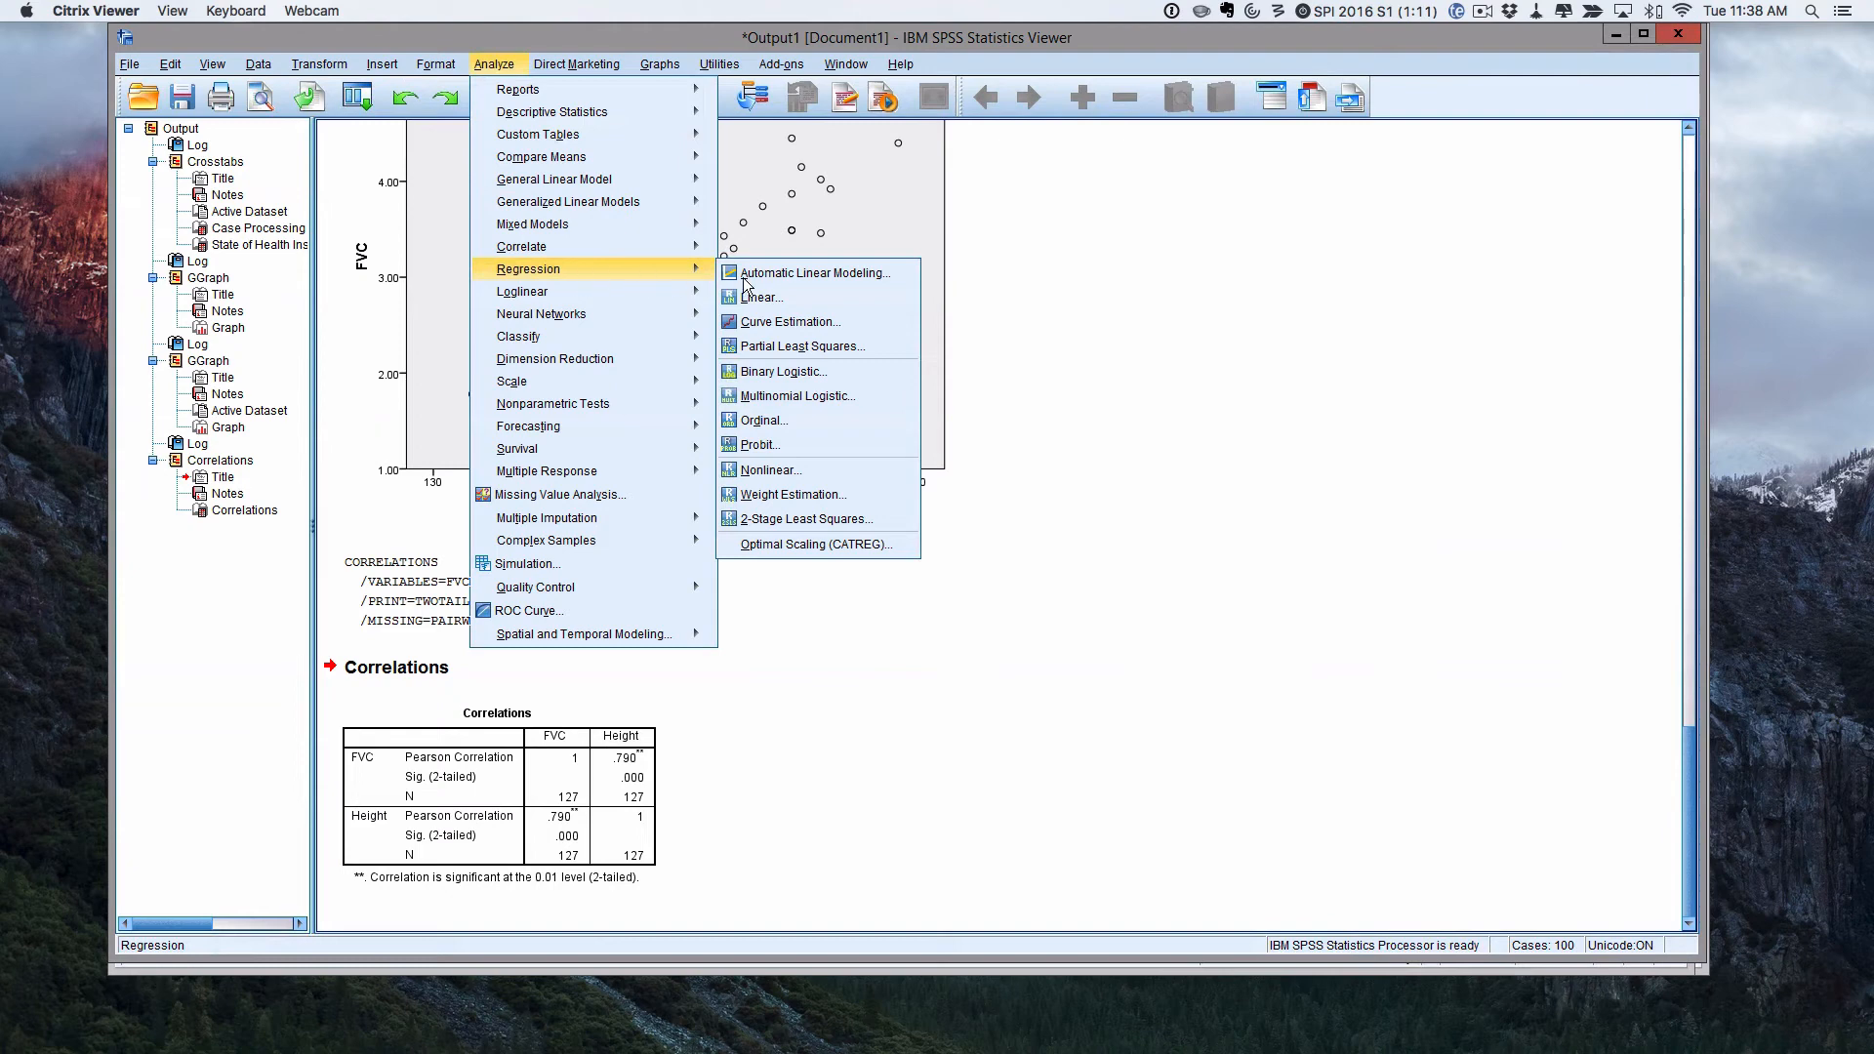
left_click(761, 299)
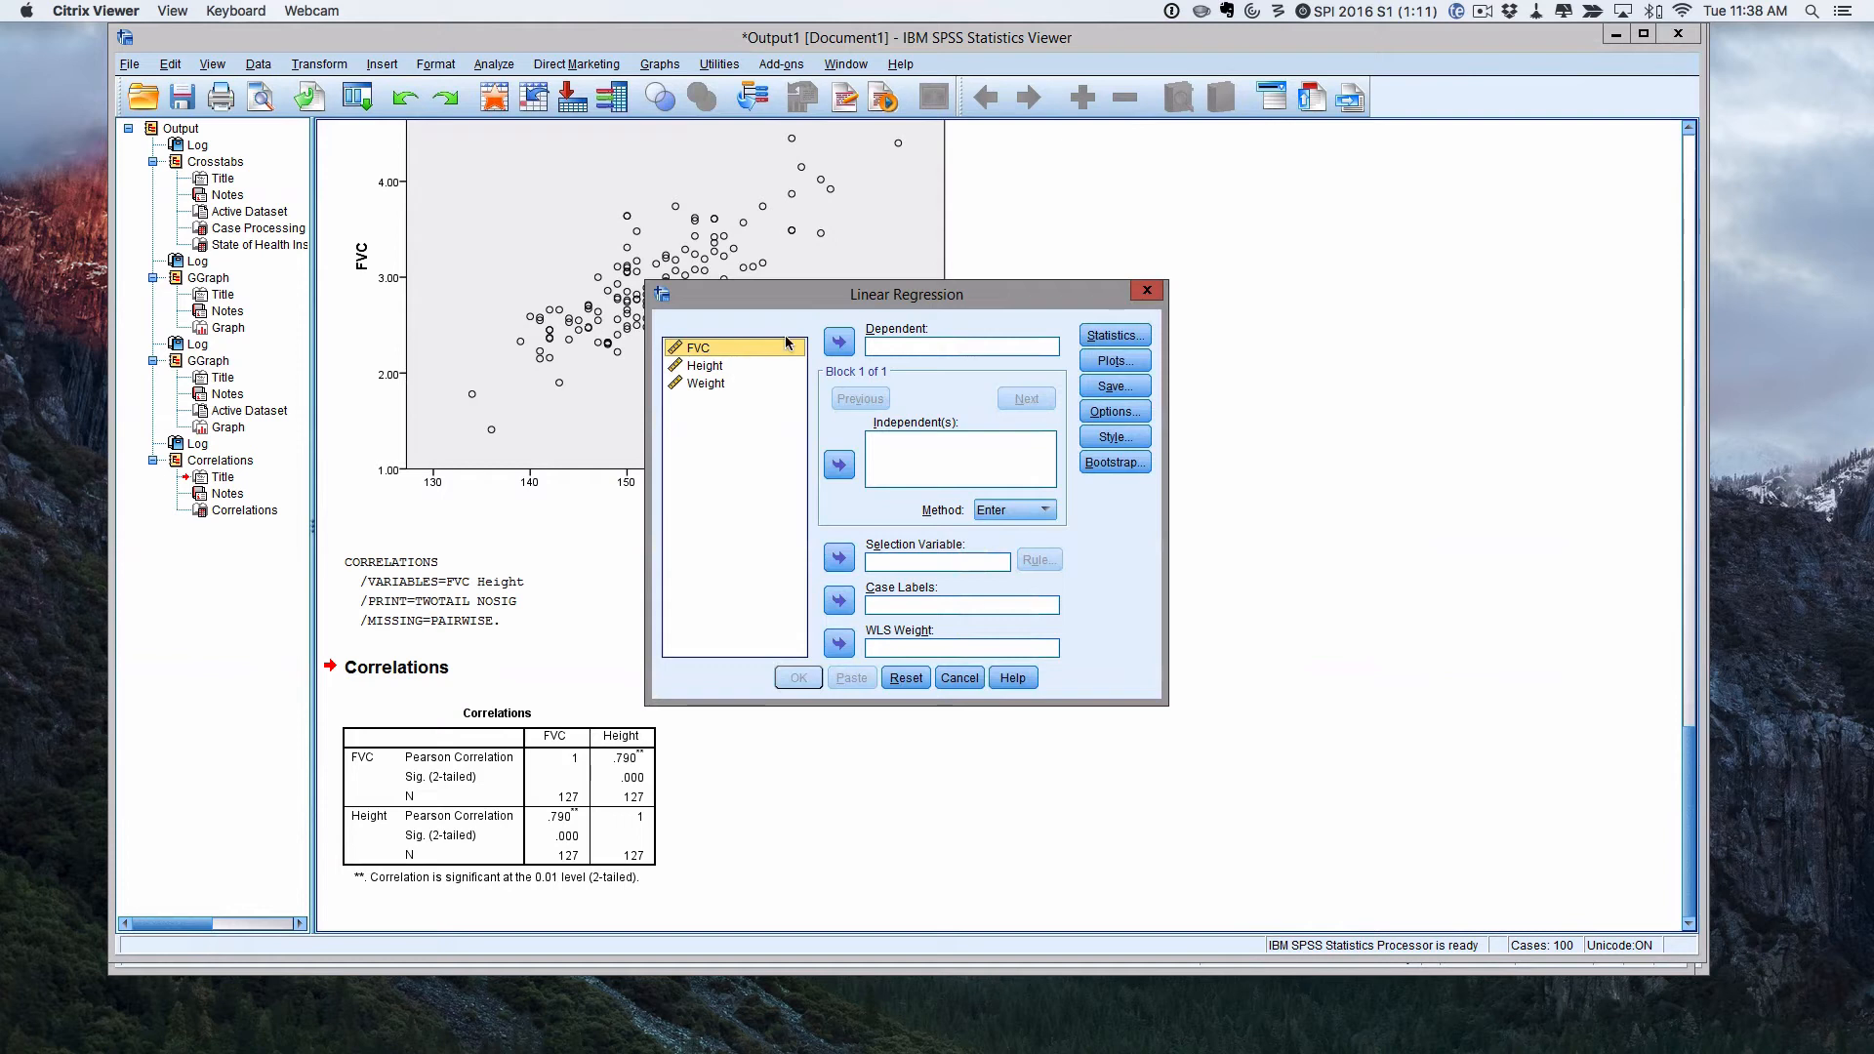
left_click(839, 343)
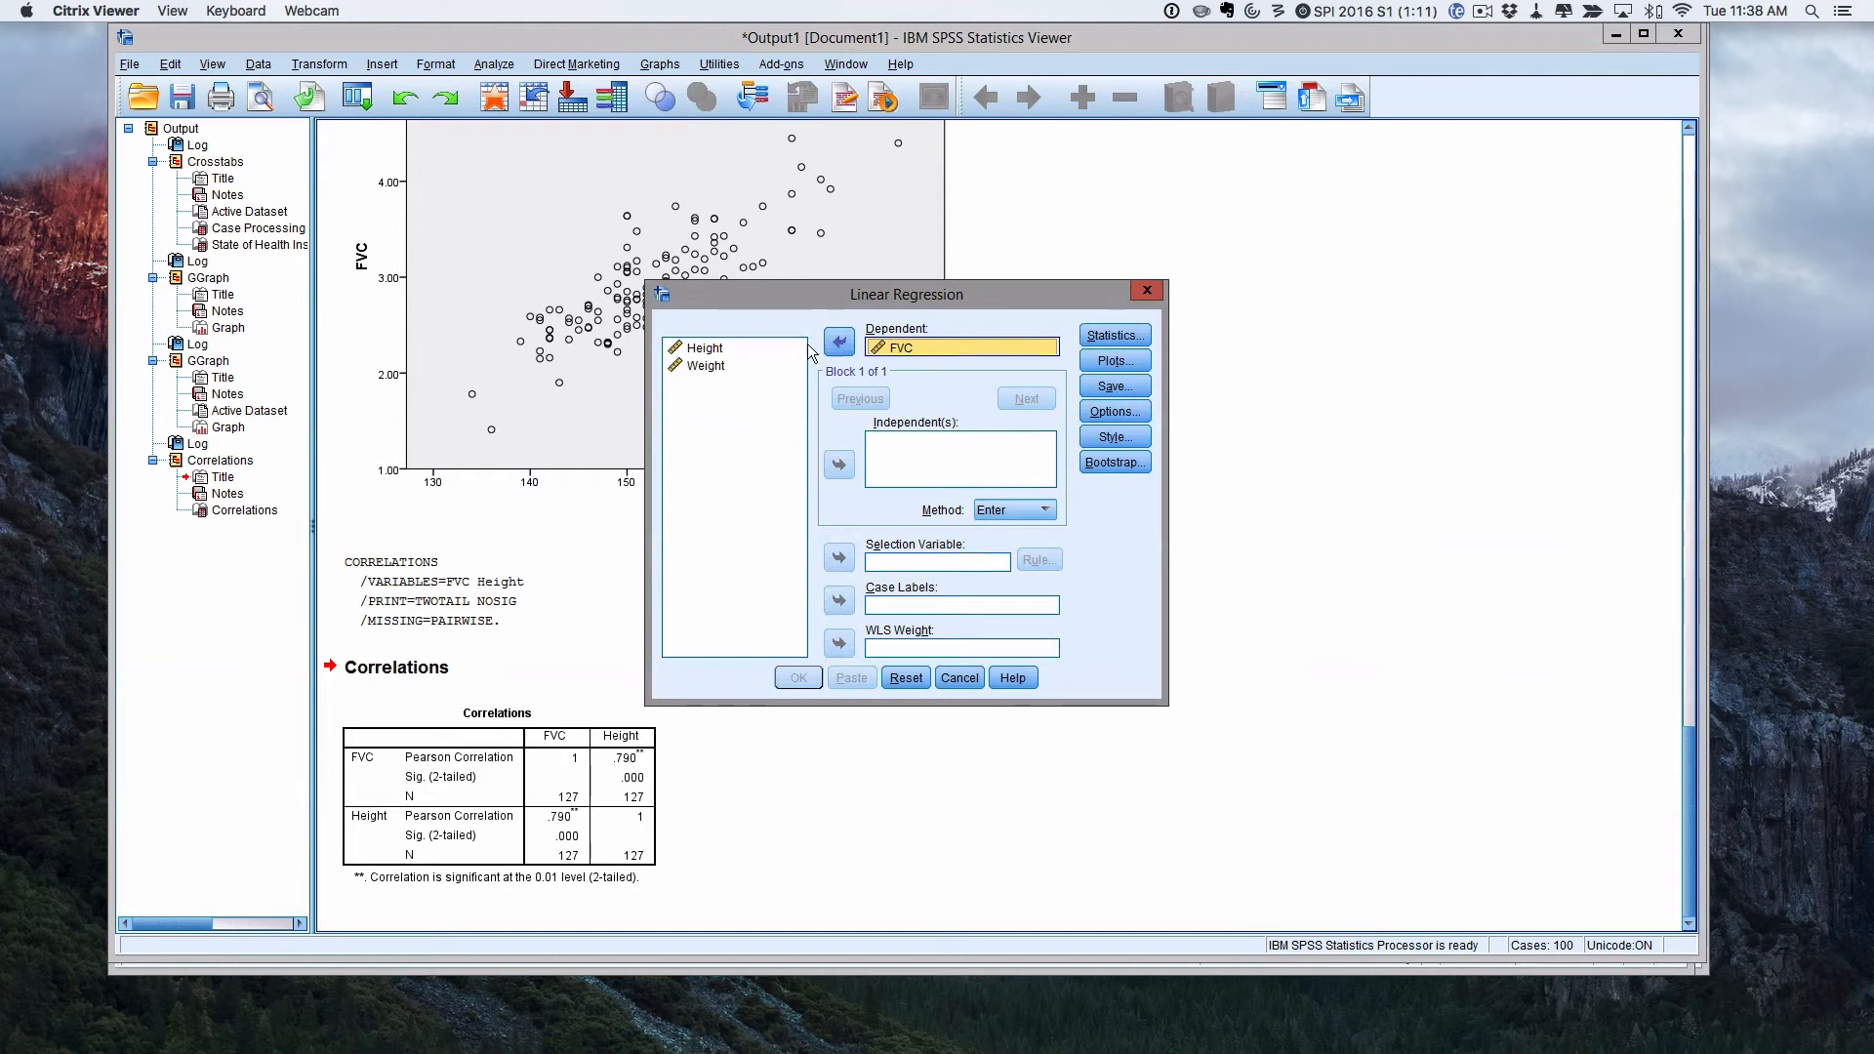
left_click(696, 352)
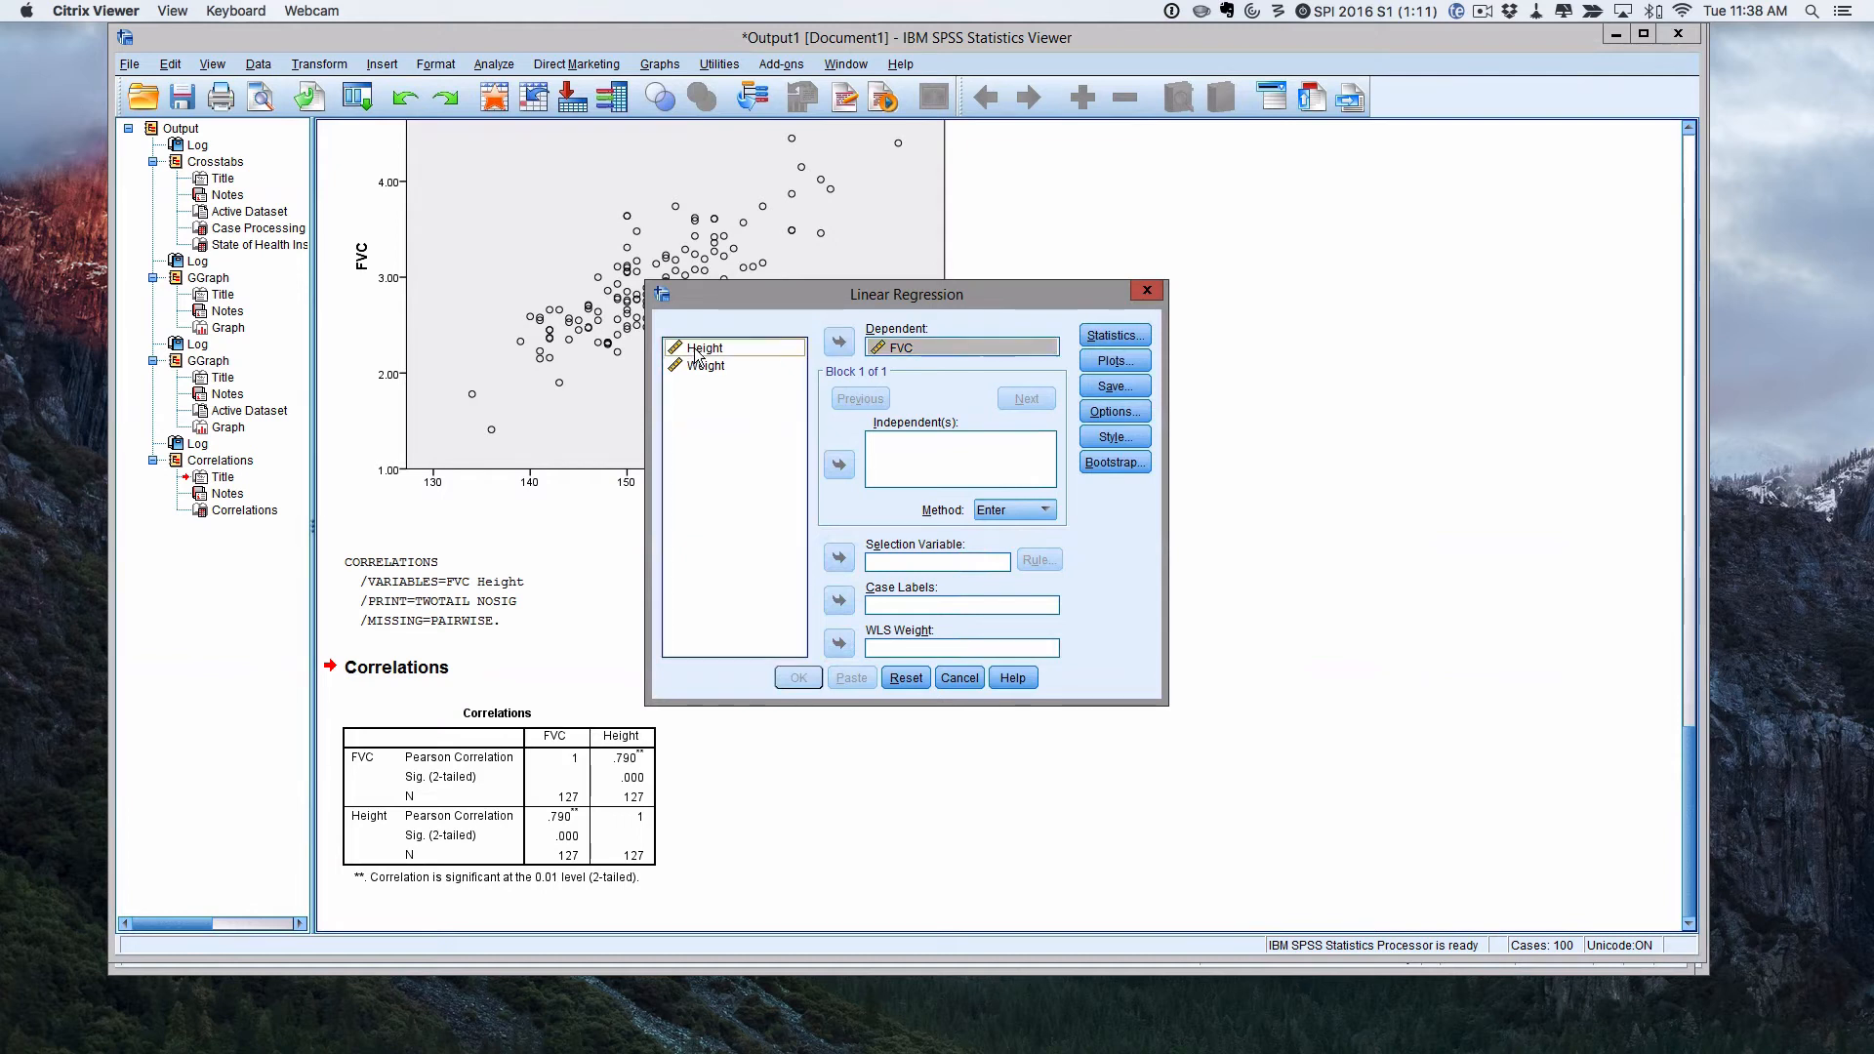
left_click(838, 466)
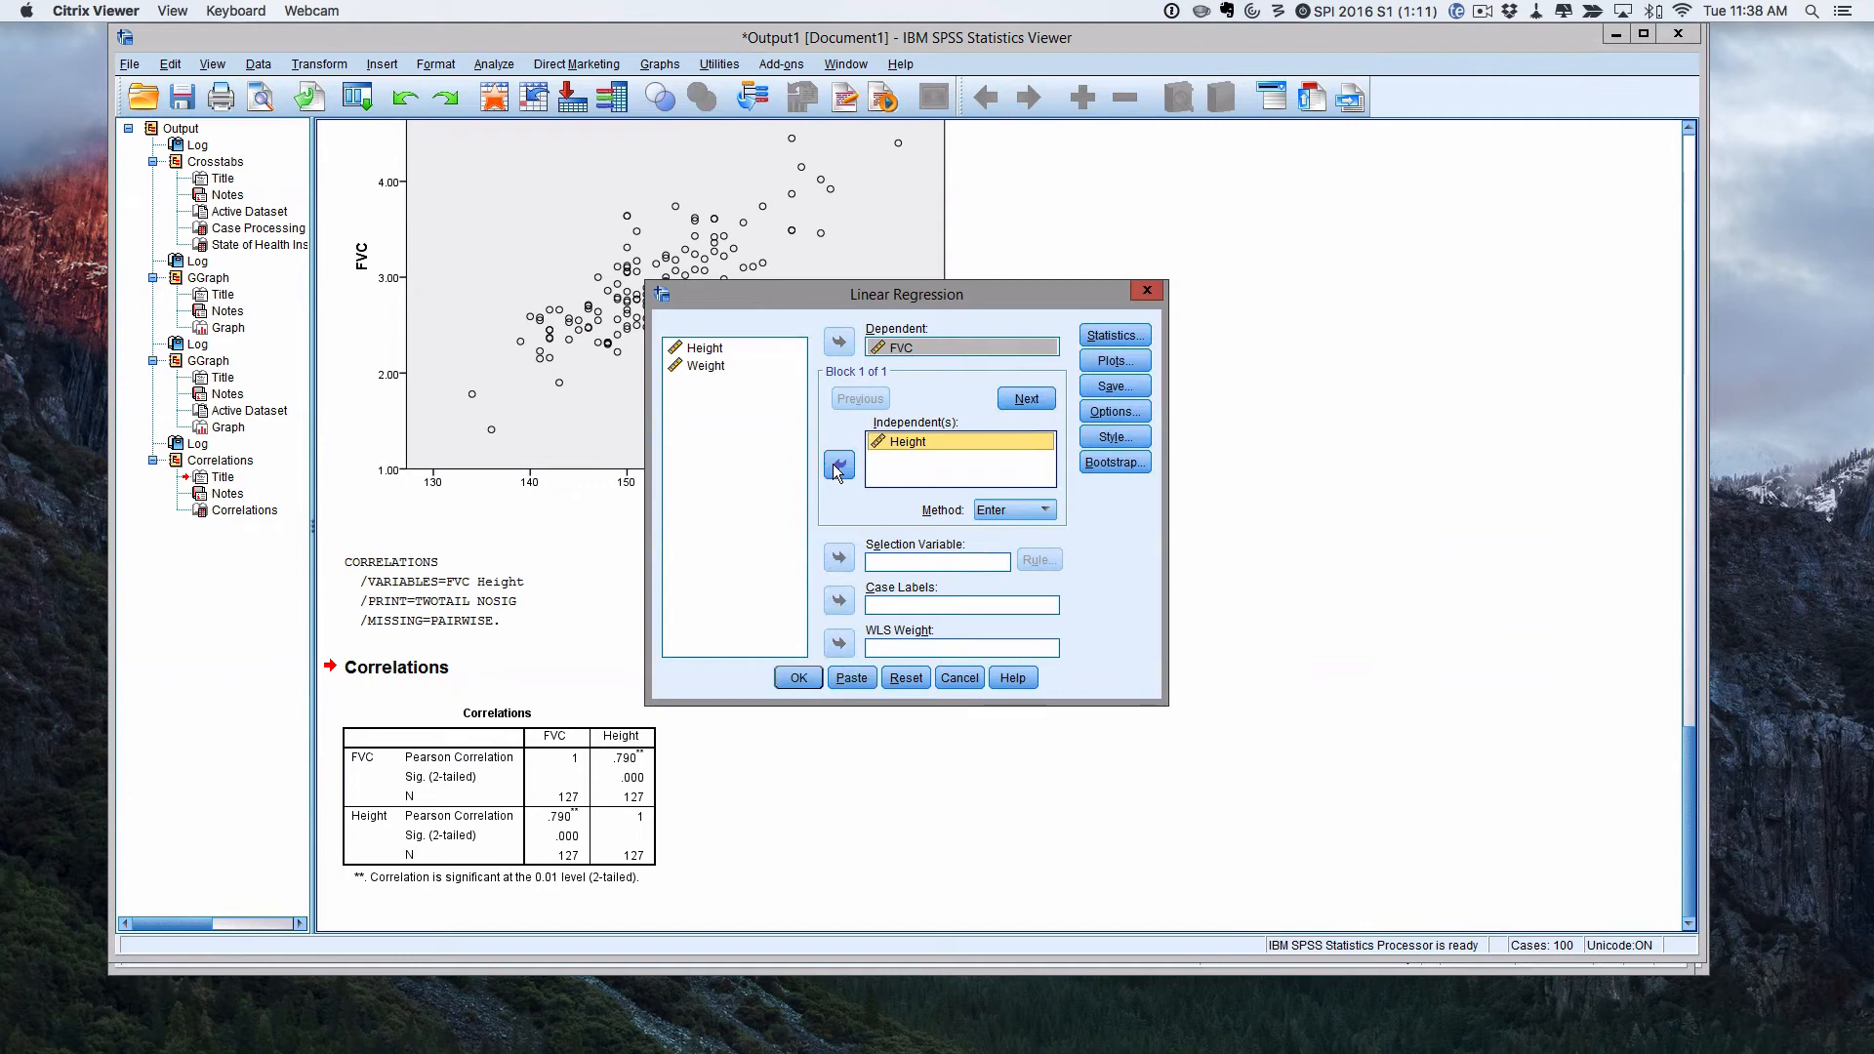
left_click(796, 681)
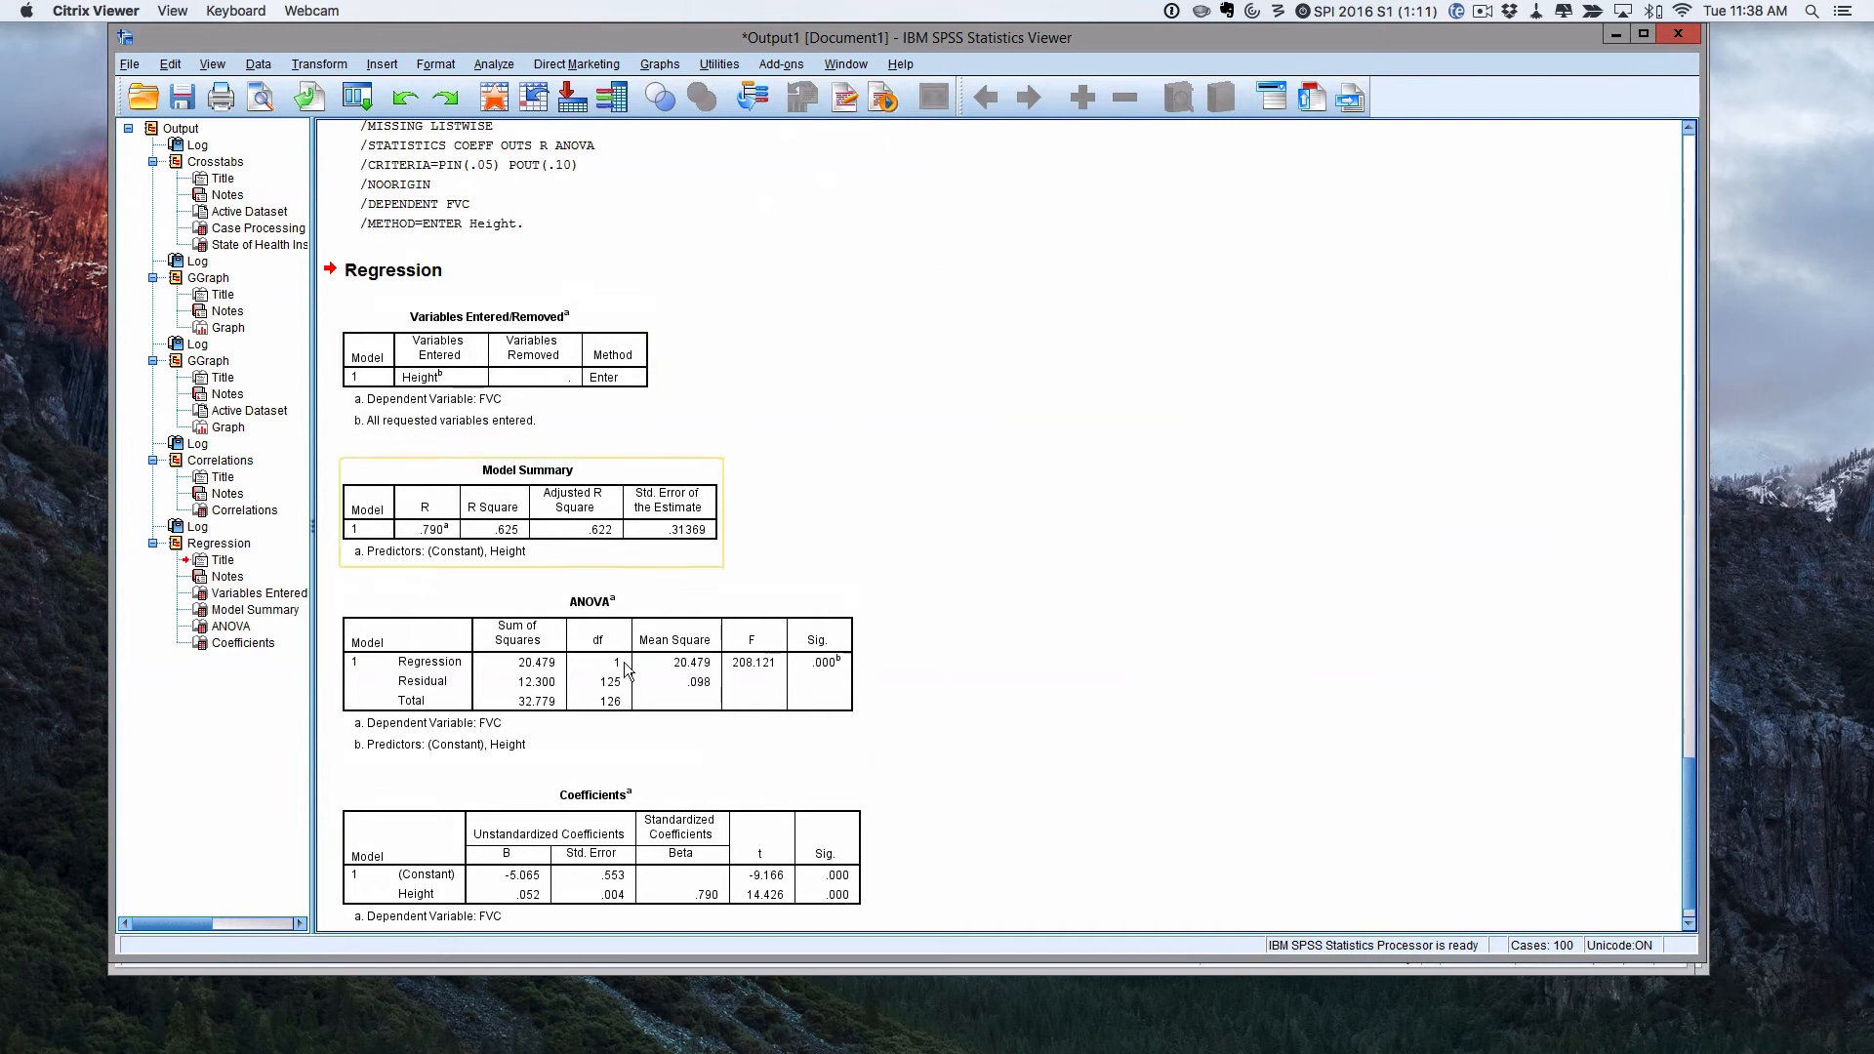
scroll(1120, 411, "down", 1)
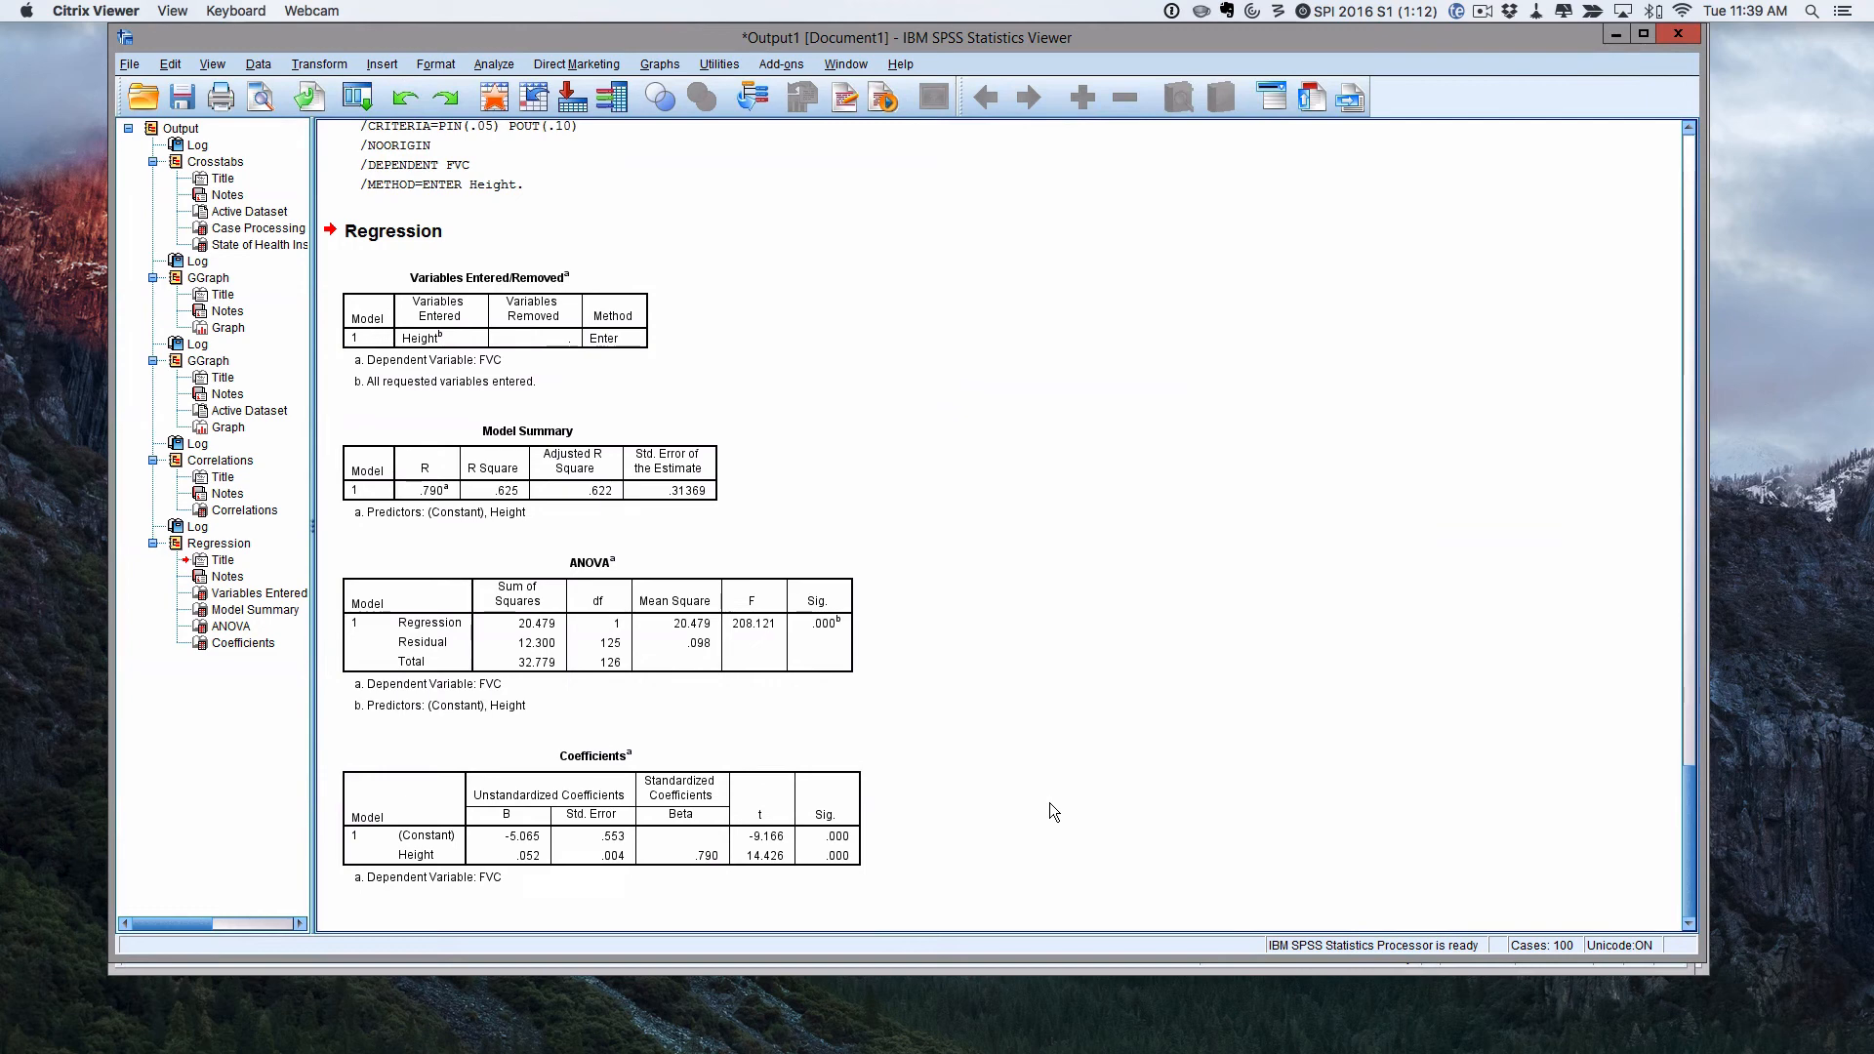
left_click(801, 805)
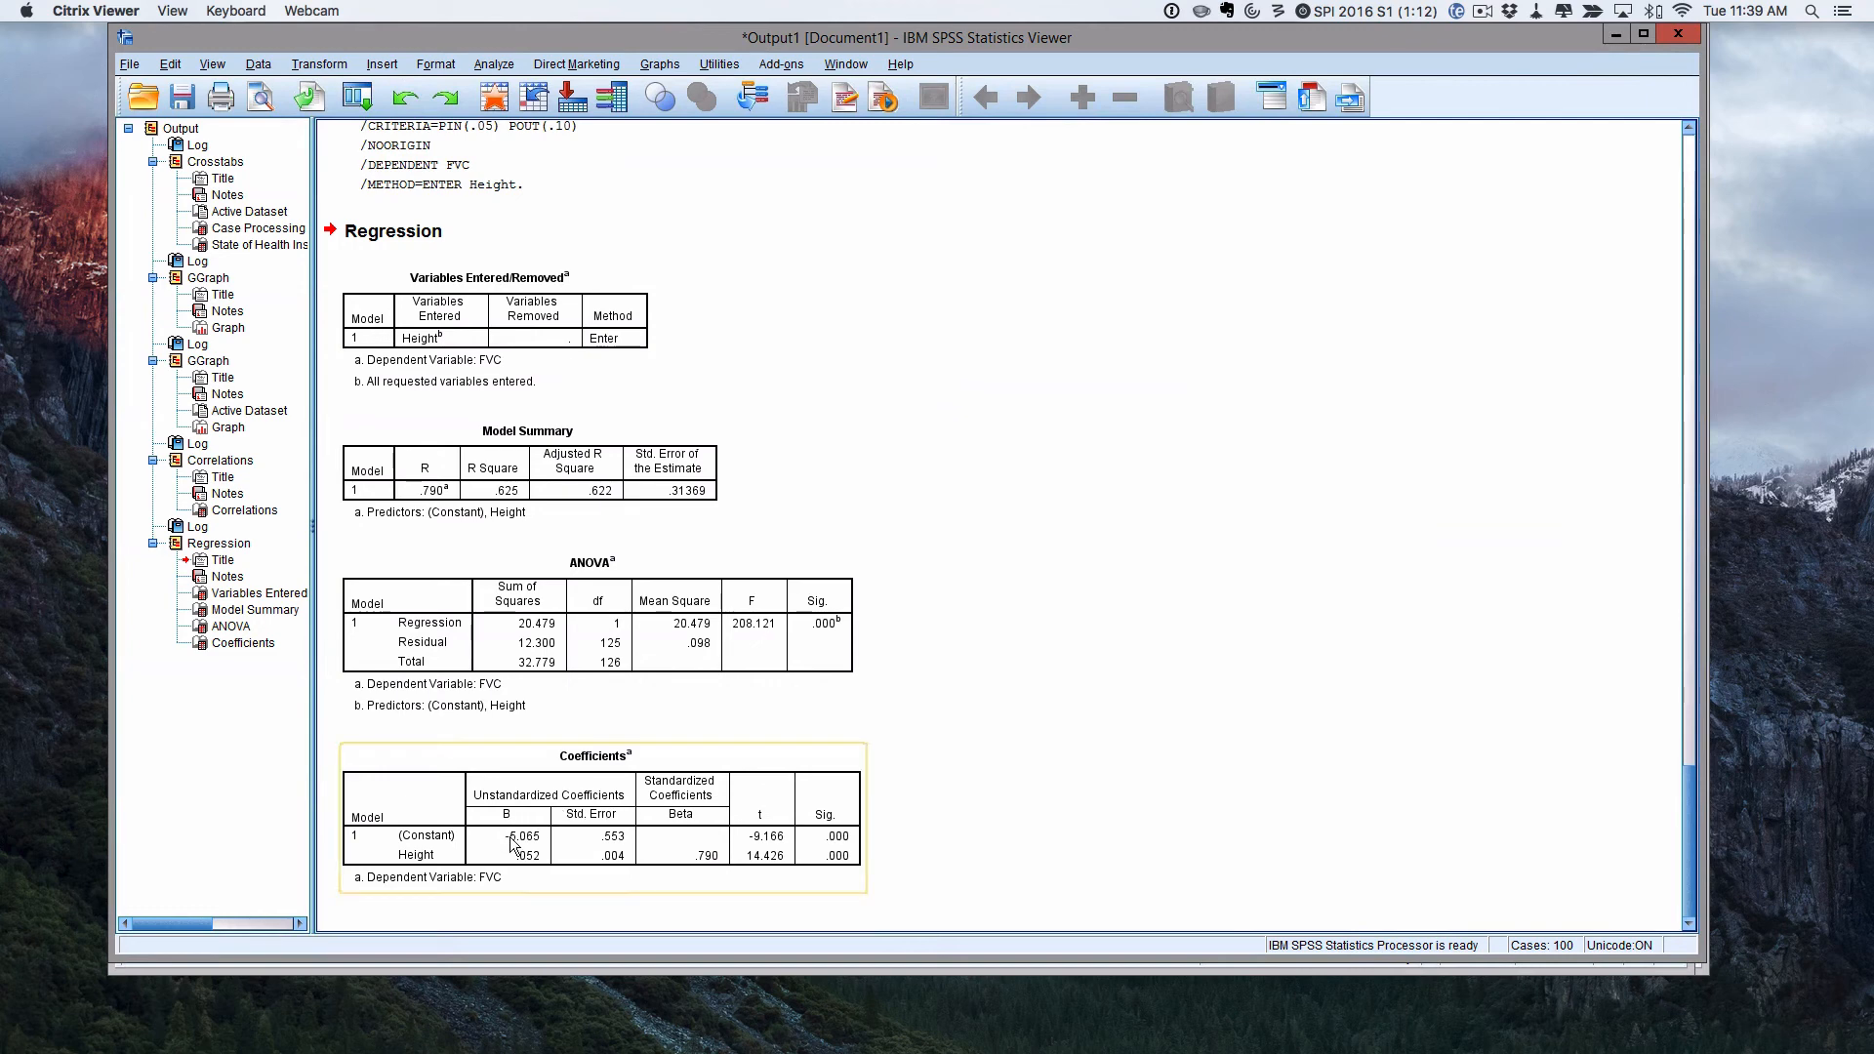